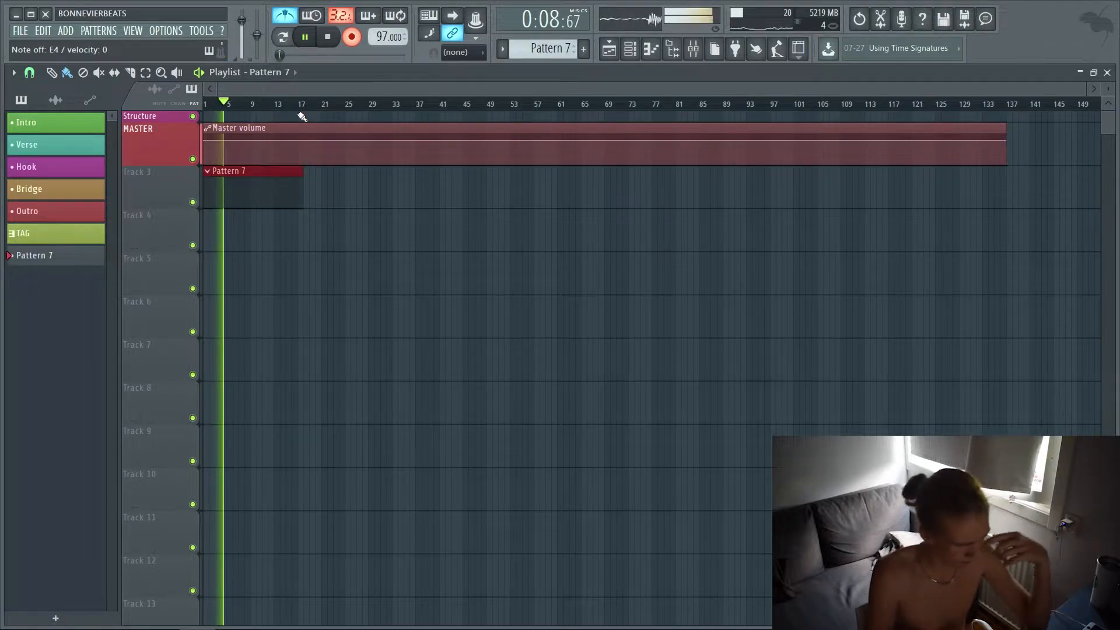
# - Stop the chord recording and open Pattern 7 in the piano roll
pyautogui.press('space')
pyautogui.doubleClick(209, 175)
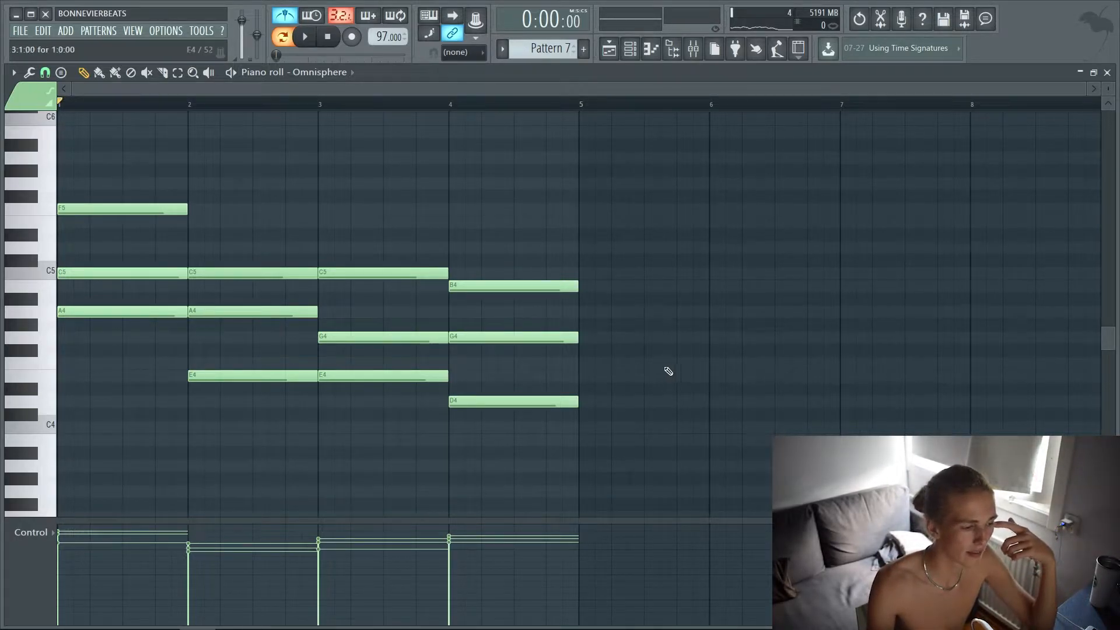
pyautogui.scroll(-2, 326, 383)
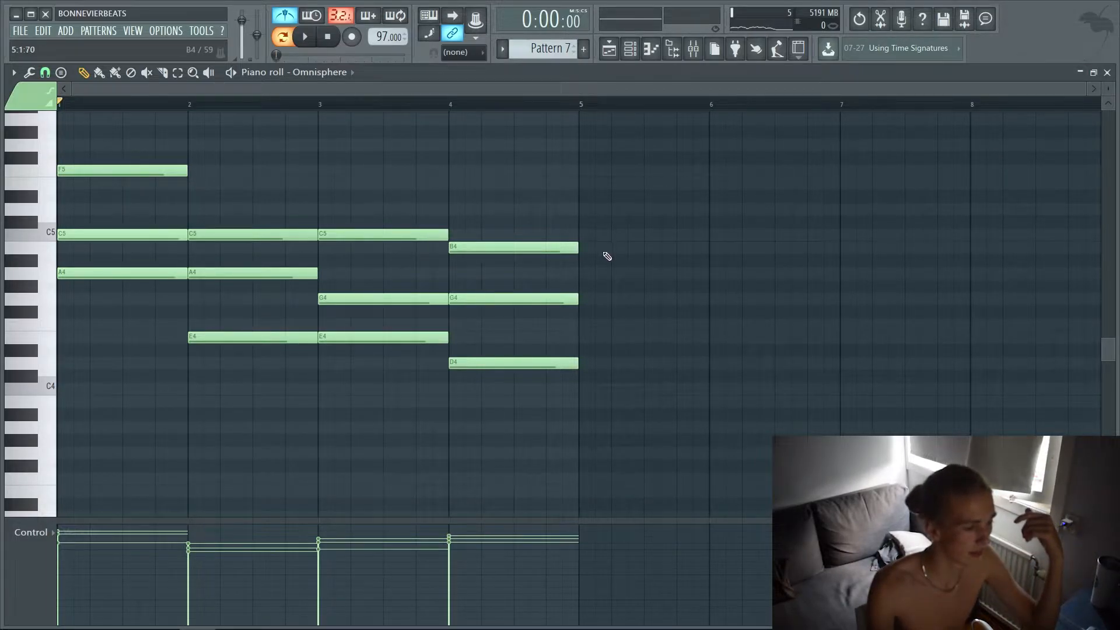
pyautogui.scroll(2, 607, 255)
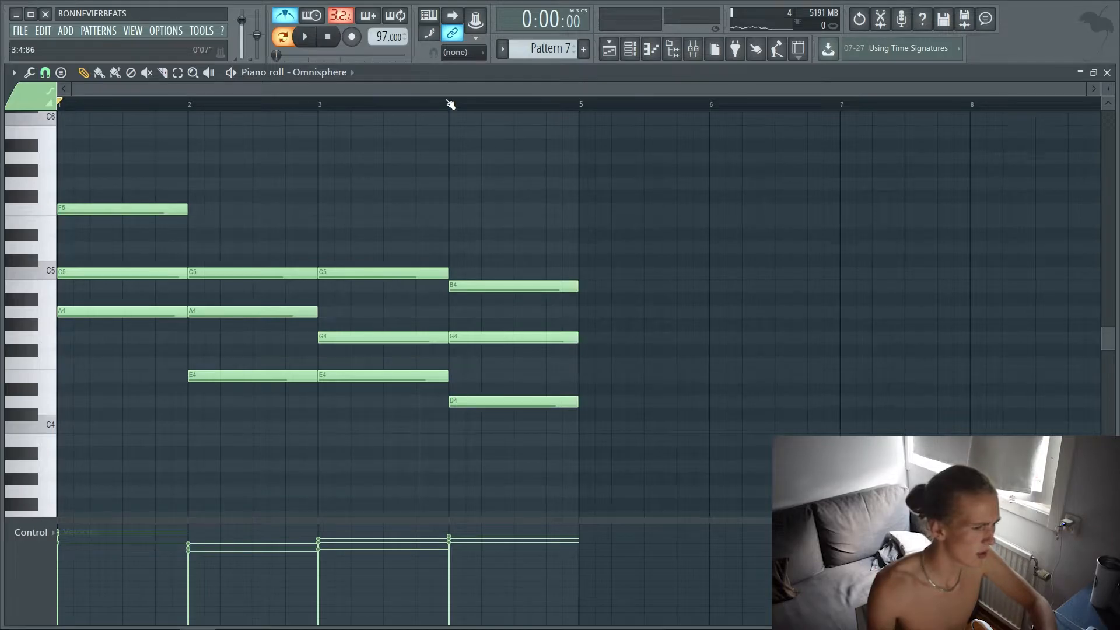
# - Clone the Omnisphere channel and close the cloned instrument's plugin window
pyautogui.click(630, 49)
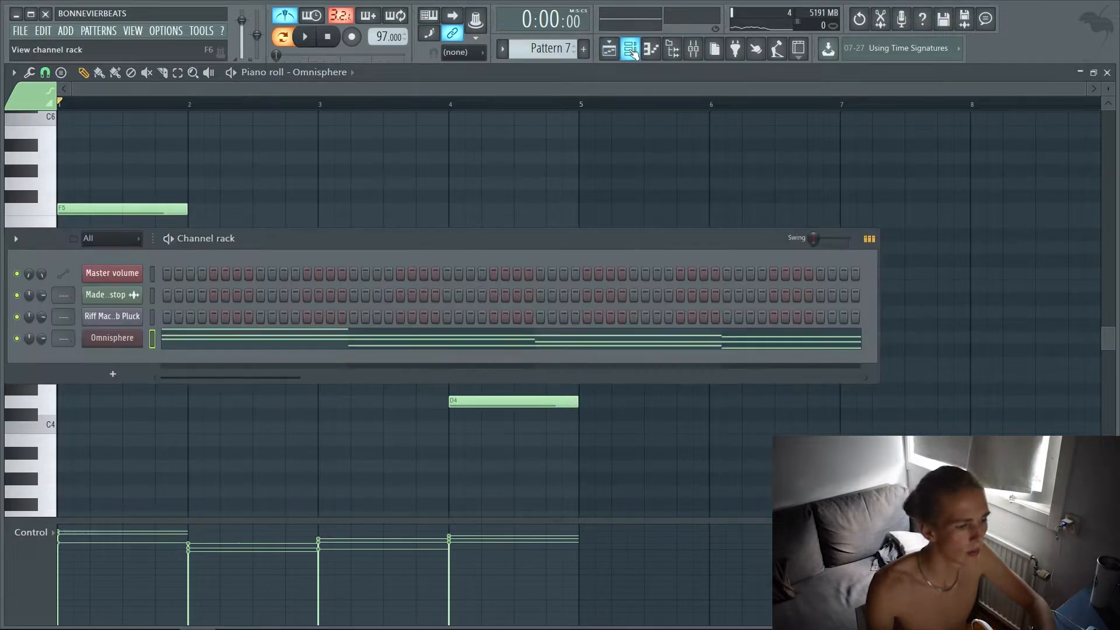
pyautogui.rightClick(114, 339)
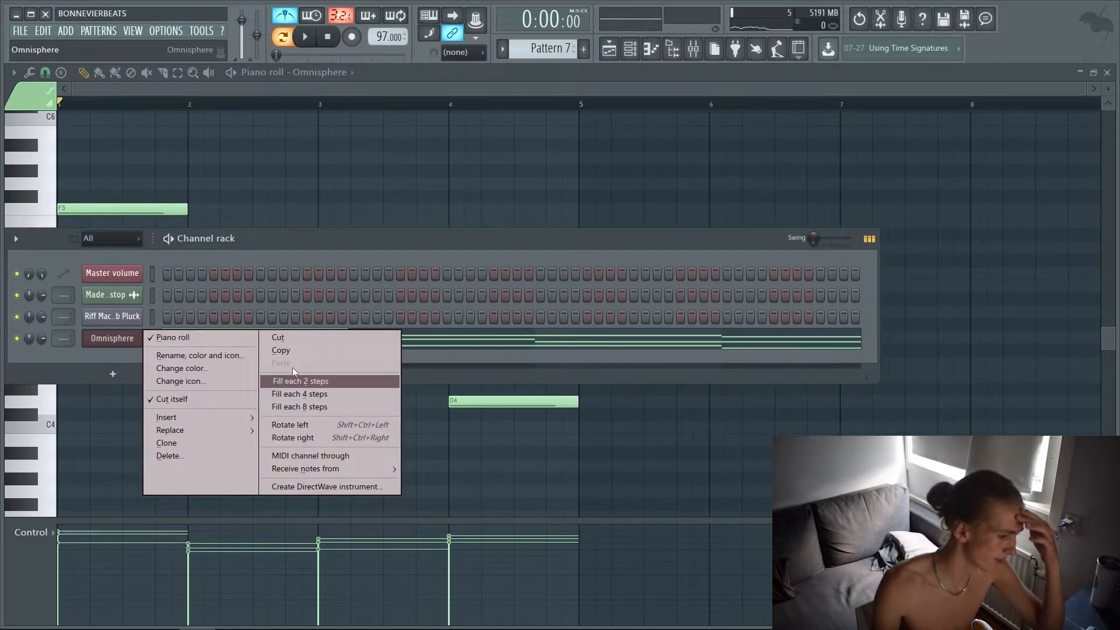
pyautogui.click(190, 443)
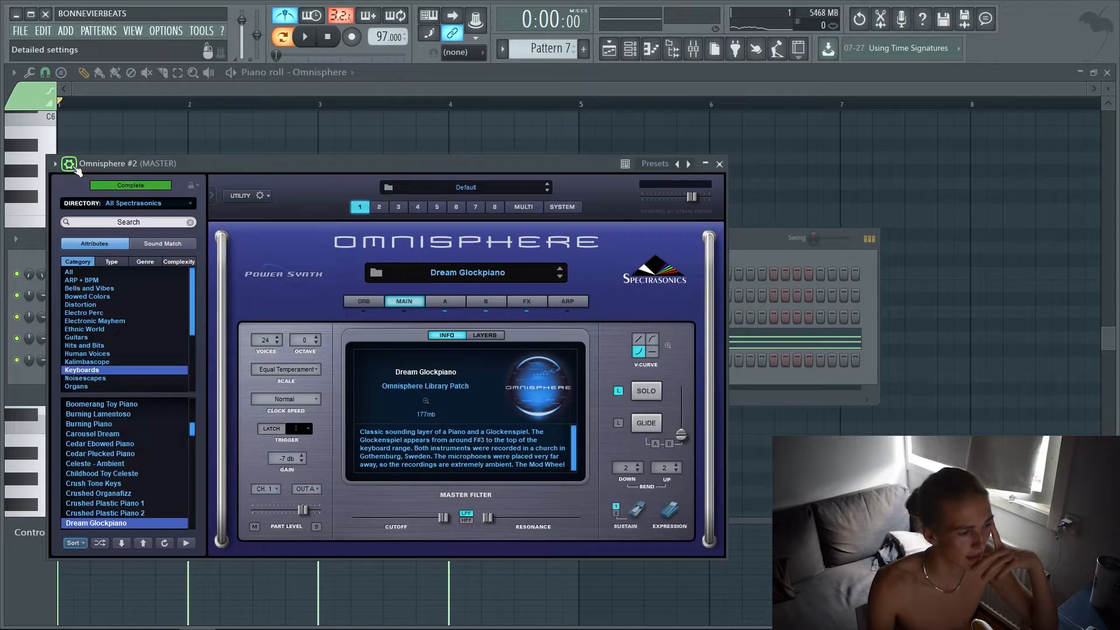
pyautogui.moveTo(234, 162); pyautogui.dragTo(390, 145)
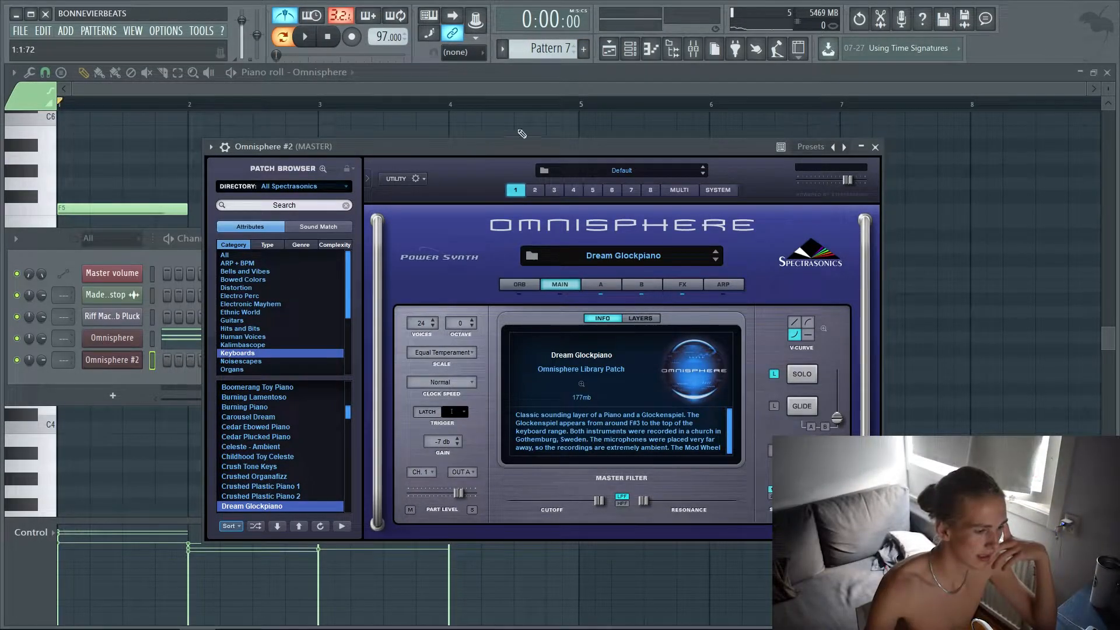
pyautogui.click(875, 146)
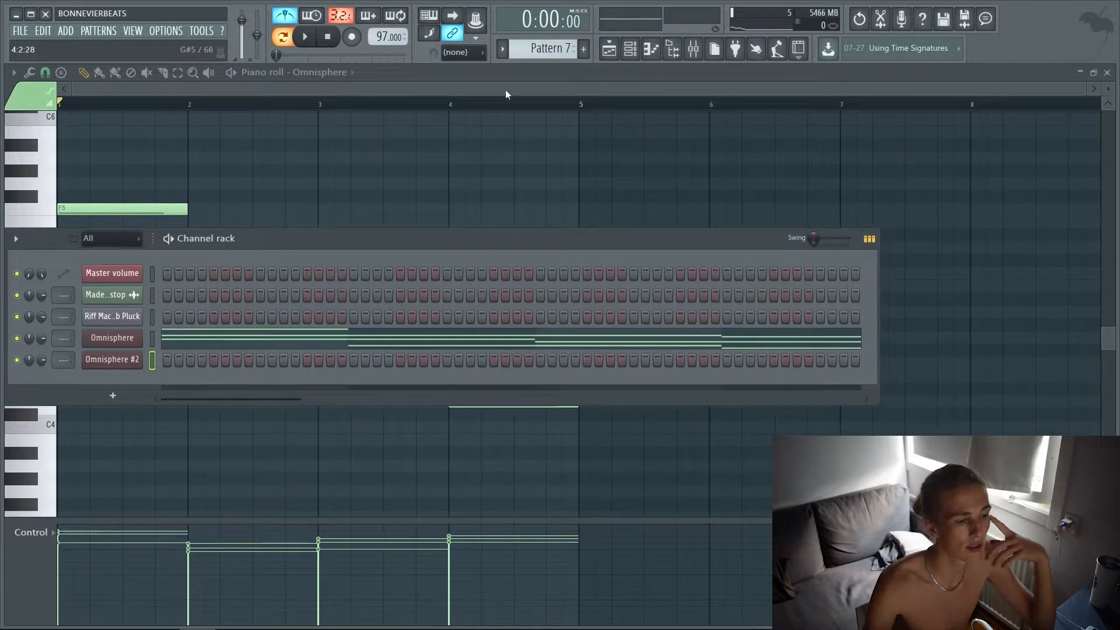
# - Create a new empty Pattern 8 and open the piano roll of Omnisphere #2 in it
pyautogui.click(583, 49)
pyautogui.press('Return')
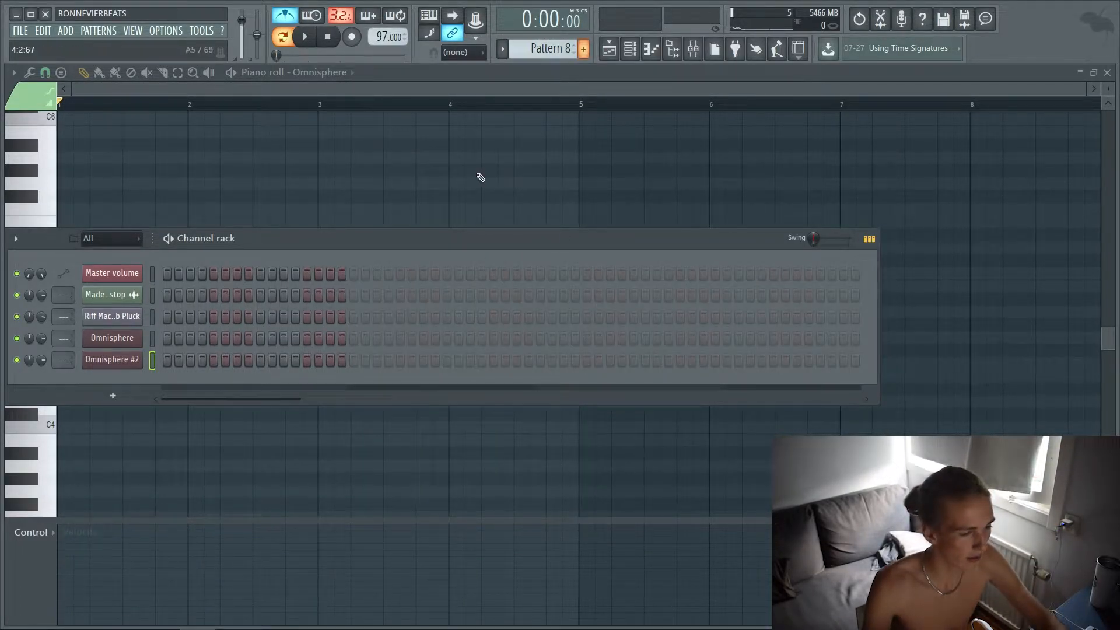
pyautogui.rightClick(129, 359)
pyautogui.click(153, 358)
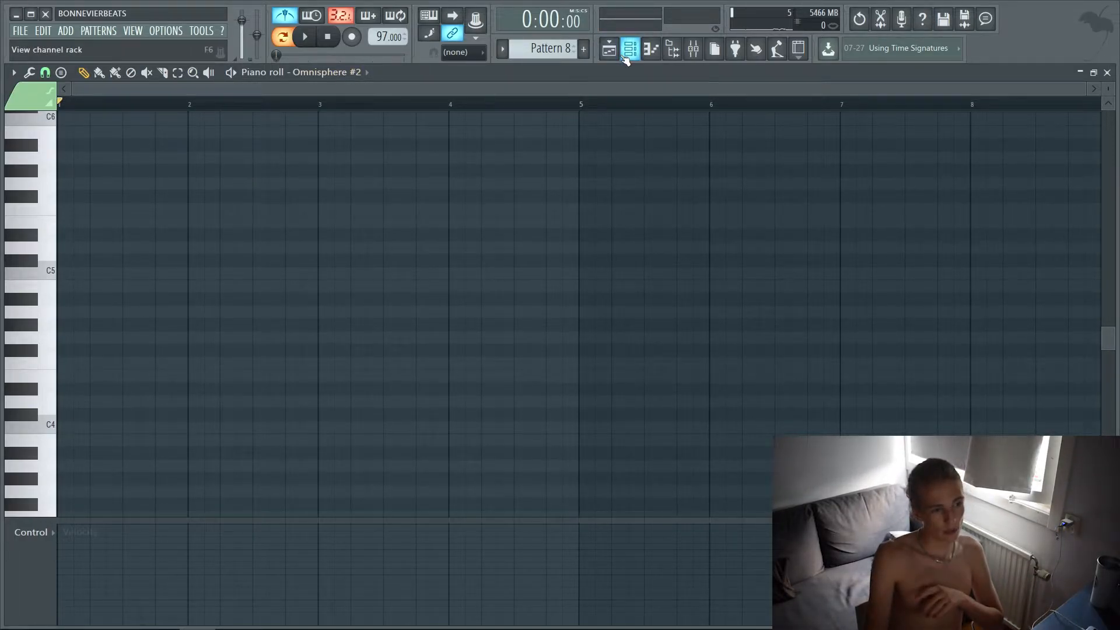
pyautogui.click(201, 31)
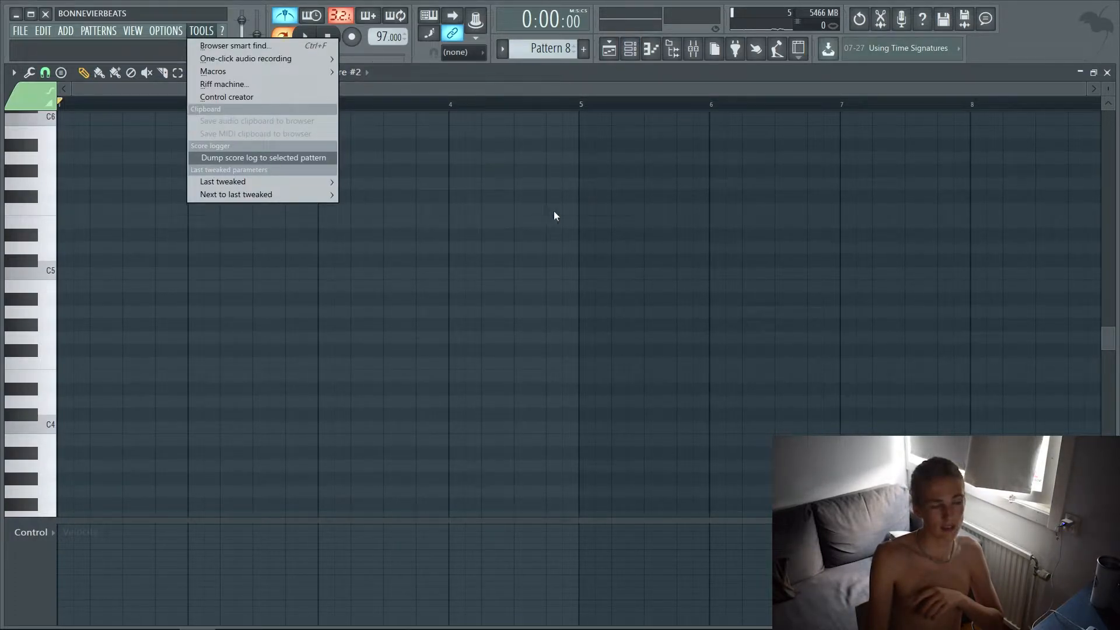
pyautogui.click(473, 234)
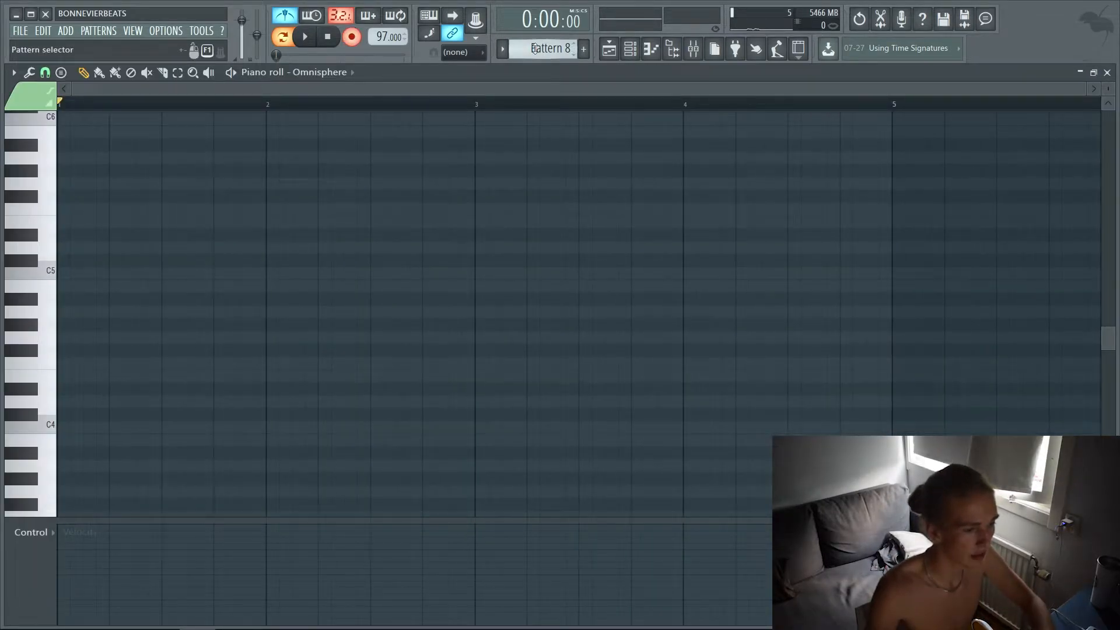
# - Switch to Pattern 7 and duplicate its four-bar Omnisphere chord progression end to end through bar 156
pyautogui.scroll(1, 542, 51)
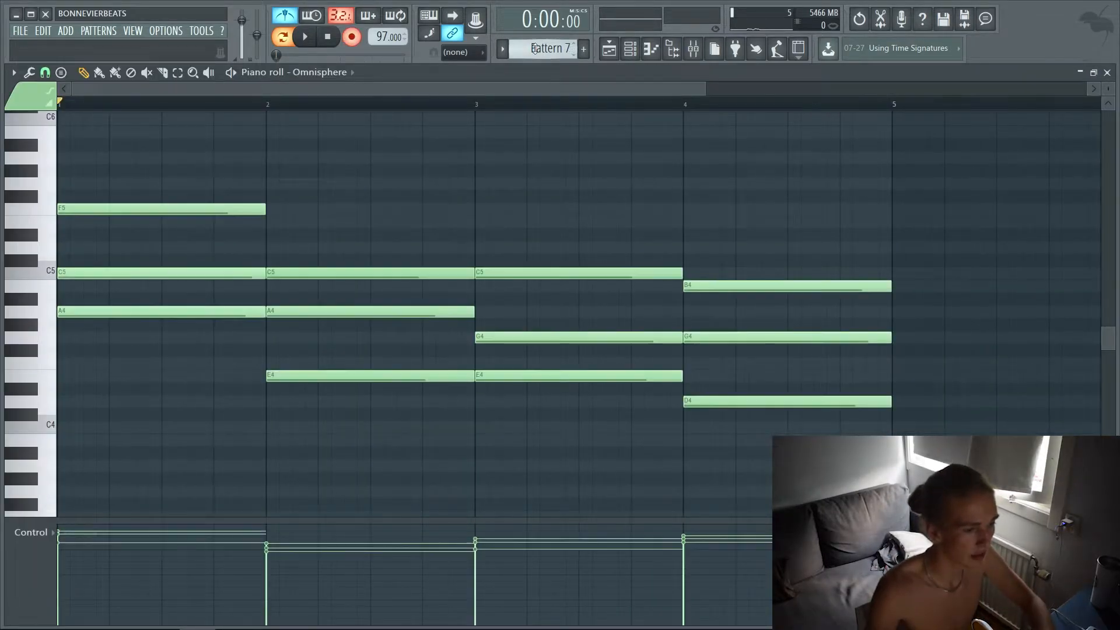
pyautogui.keyDown('ctrl'); pyautogui.scroll(-2, 399, 228); pyautogui.keyUp('ctrl')
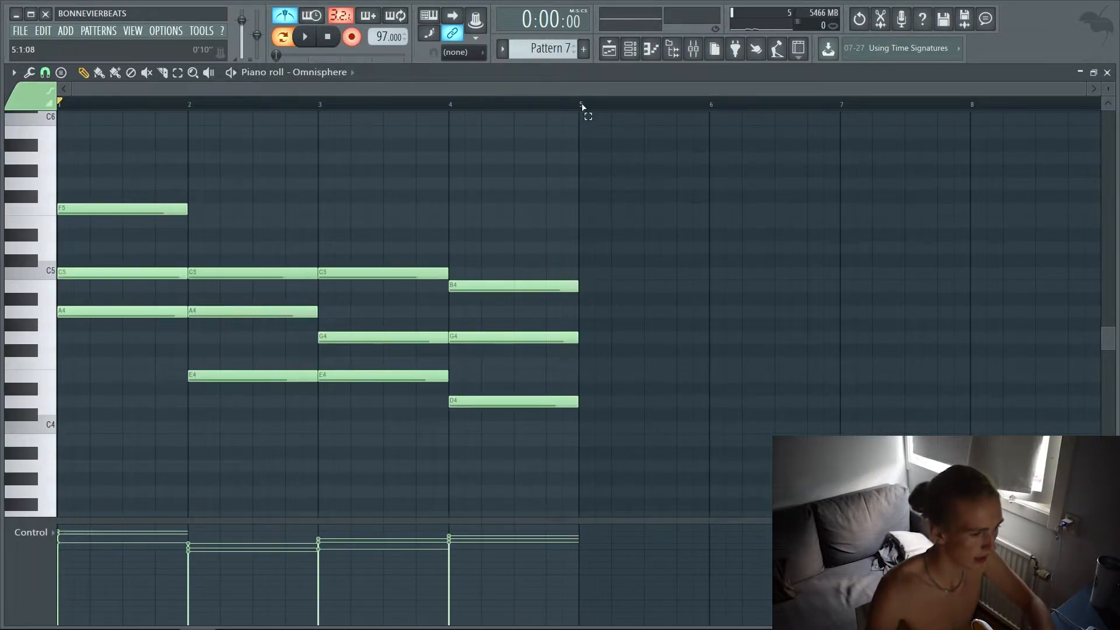
pyautogui.hotkey('ctrl', 'a')
pyautogui.hotkey('ctrl', 'b')
pyautogui.hotkey('ctrl', 'b')
pyautogui.hotkey('ctrl', 'b')
pyautogui.hotkey('ctrl', 'b')
pyautogui.hotkey('ctrl', 'b')
pyautogui.hotkey('ctrl', 'b')
pyautogui.hotkey('ctrl', 'b')
pyautogui.hotkey('ctrl', 'b')
pyautogui.hotkey('ctrl', 'b')
pyautogui.hotkey('ctrl', 'b')
pyautogui.hotkey('ctrl', 'b')
pyautogui.hotkey('ctrl', 'b')
pyautogui.hotkey('ctrl', 'b')
pyautogui.hotkey('ctrl', 'b')
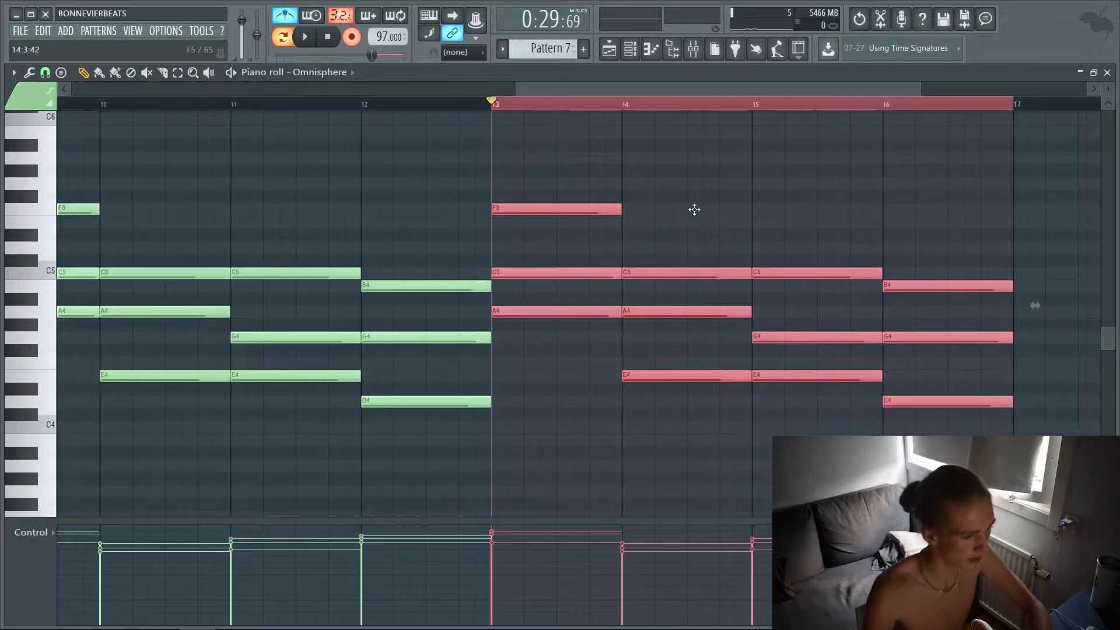
pyautogui.hotkey('ctrl', 'b')
pyautogui.hotkey('ctrl', 'b')
pyautogui.hotkey('ctrl', 'b')
pyautogui.hotkey('ctrl', 'b')
pyautogui.hotkey('ctrl', 'b')
pyautogui.hotkey('ctrl', 'b')
pyautogui.hotkey('ctrl', 'b')
pyautogui.hotkey('ctrl', 'b')
pyautogui.hotkey('ctrl', 'b')
pyautogui.hotkey('ctrl', 'b')
pyautogui.hotkey('ctrl', 'b')
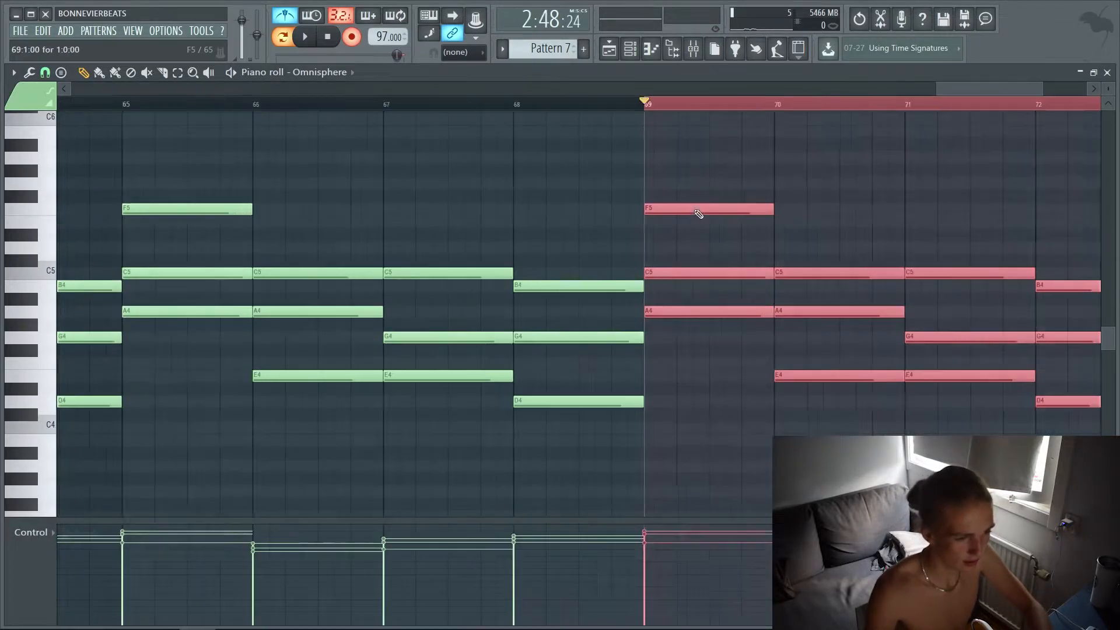
pyautogui.scroll(-8, 698, 214)
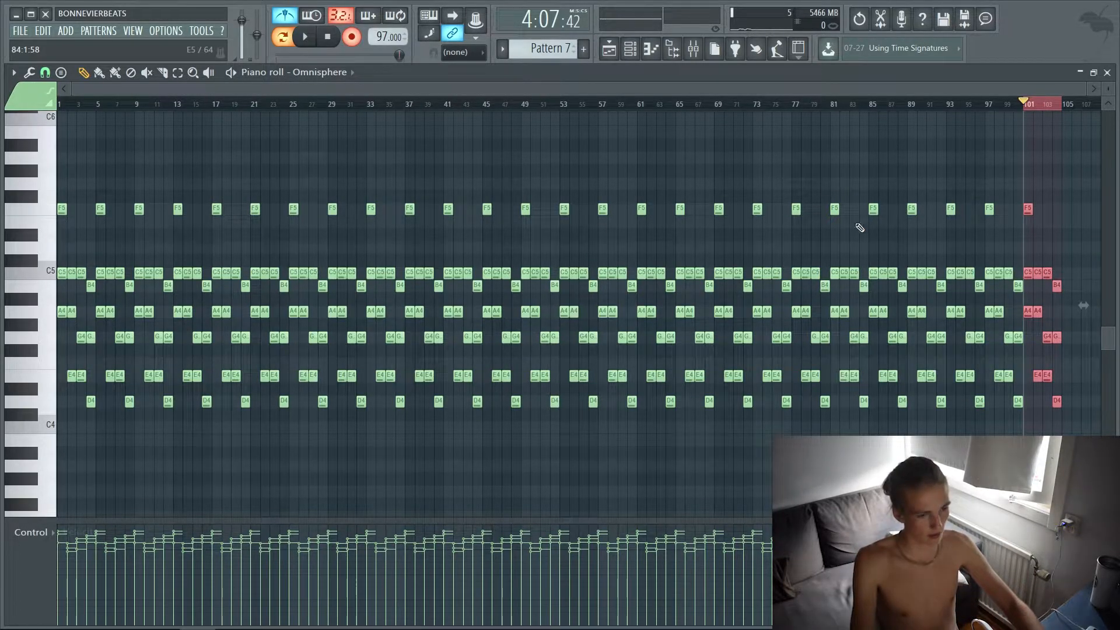
pyautogui.hotkey('ctrl', 'b')
pyautogui.hotkey('ctrl', 'b')
pyautogui.hotkey('ctrl', 'b')
pyautogui.hotkey('ctrl', 'b')
pyautogui.hotkey('ctrl', 'b')
pyautogui.hotkey('ctrl', 'b')
pyautogui.hotkey('ctrl', 'b')
pyautogui.hotkey('ctrl', 'b')
pyautogui.hotkey('ctrl', 'b')
pyautogui.hotkey('ctrl', 'b')
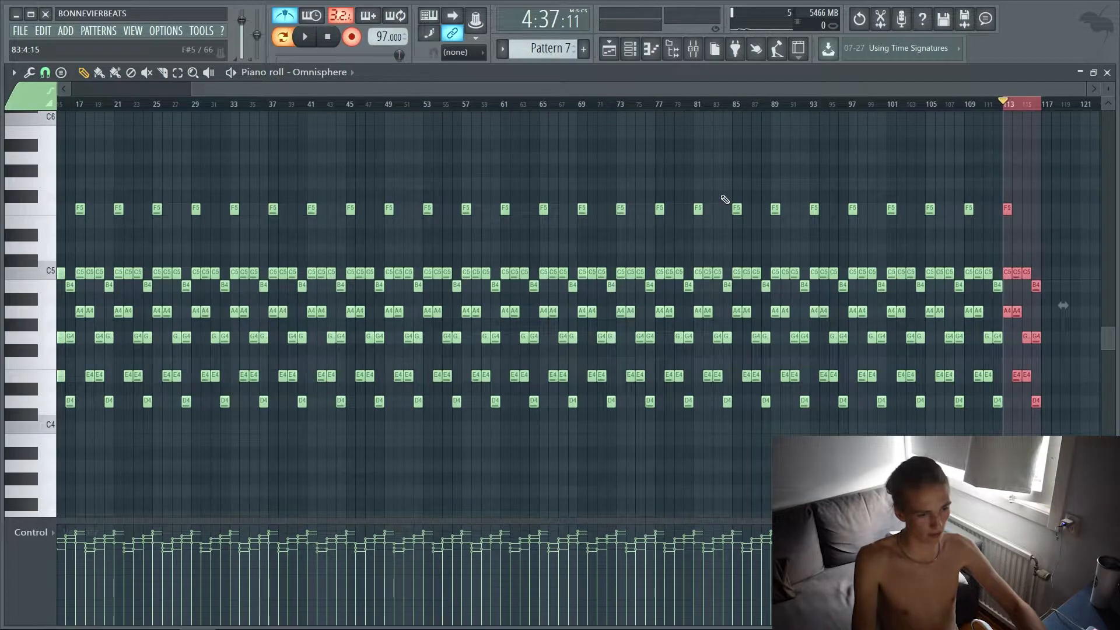
pyautogui.hotkey('ctrl', 'b')
pyautogui.hotkey('ctrl', 'b')
pyautogui.hotkey('ctrl', 'b')
pyautogui.hotkey('ctrl', 'b')
pyautogui.hotkey('ctrl', 'b')
pyautogui.hotkey('ctrl', 'b')
pyautogui.hotkey('ctrl', 'b')
pyautogui.hotkey('ctrl', 'b')
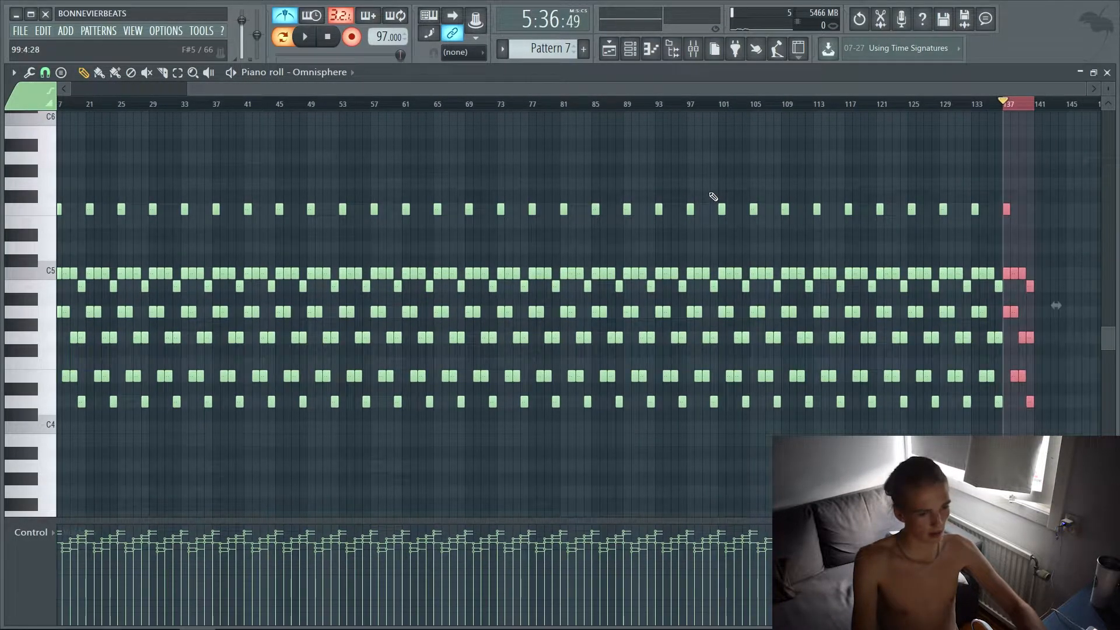
pyautogui.rightClick(1020, 105)
pyautogui.scroll(-1, 981, 152)
pyautogui.moveTo(1055, 104); pyautogui.dragTo(60, 105)
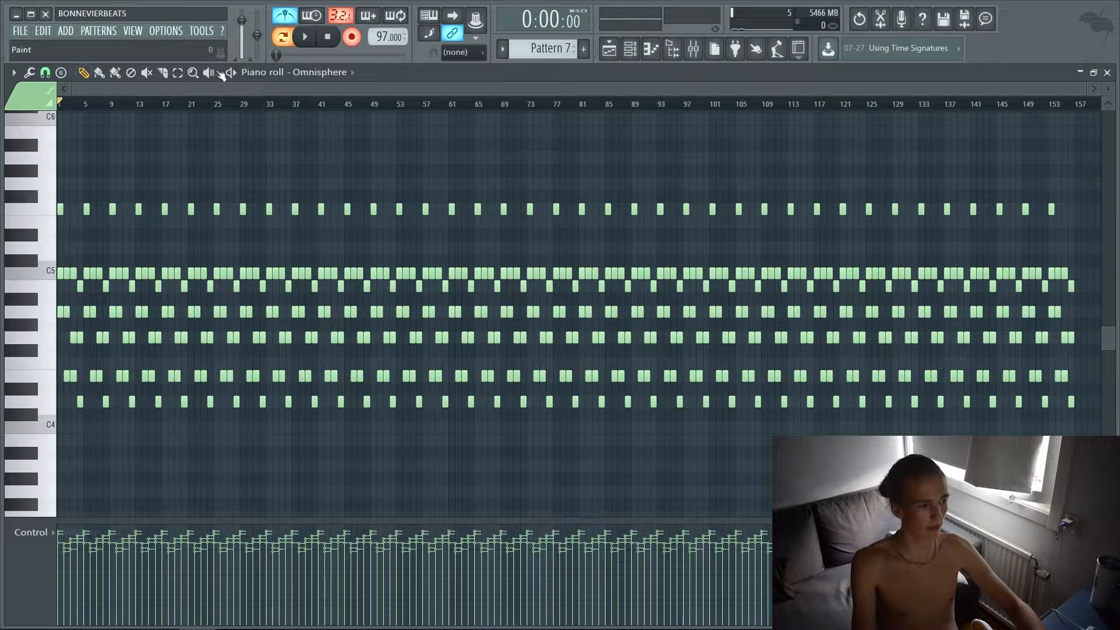
# - Open the piano roll of the Omnisphere #2 channel for Pattern 8
pyautogui.click(630, 49)
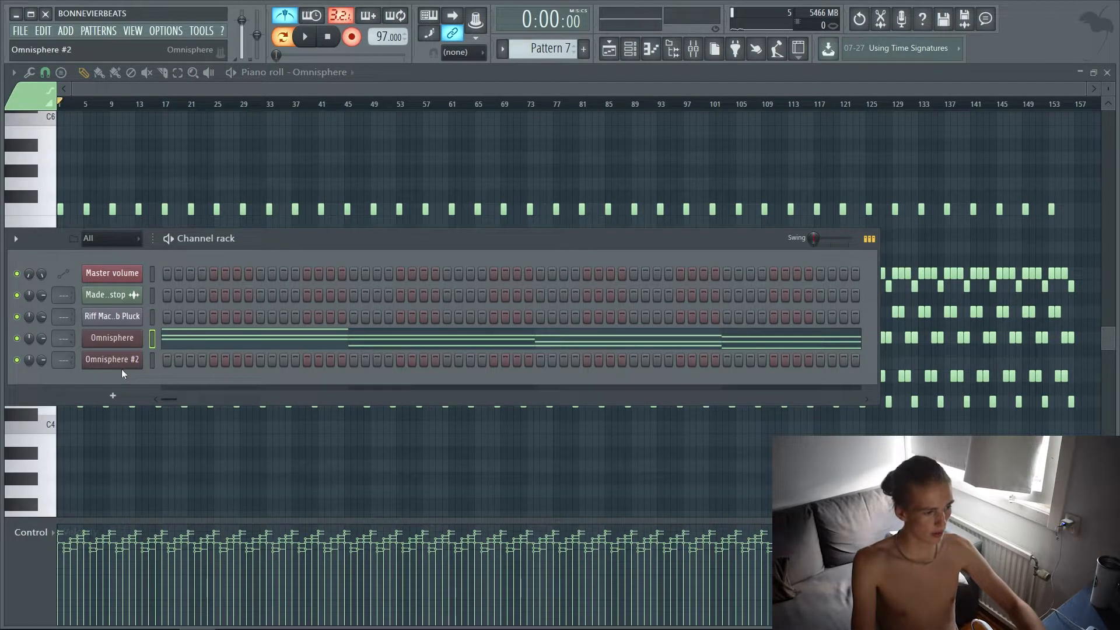
pyautogui.rightClick(147, 361)
pyautogui.click(174, 358)
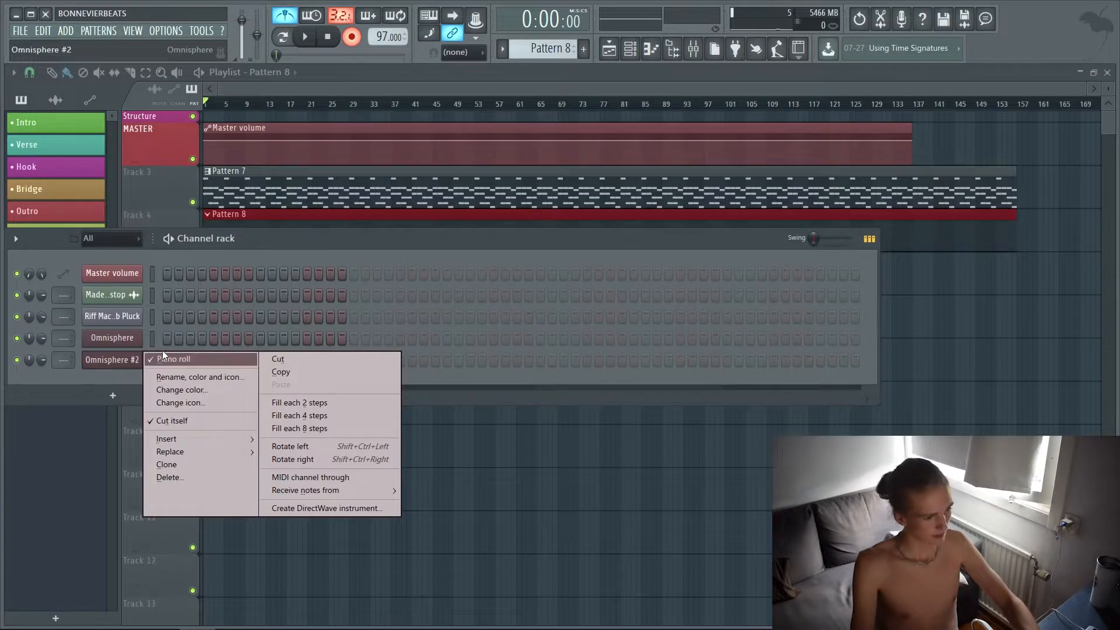
pyautogui.press('Escape')
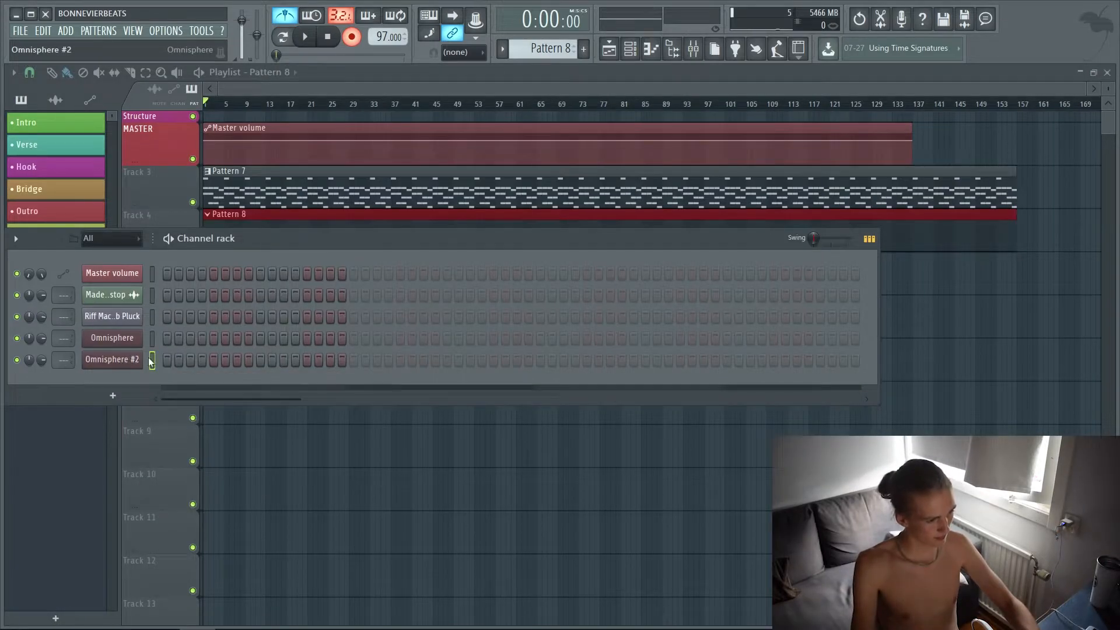
pyautogui.rightClick(167, 359)
pyautogui.rightClick(123, 361)
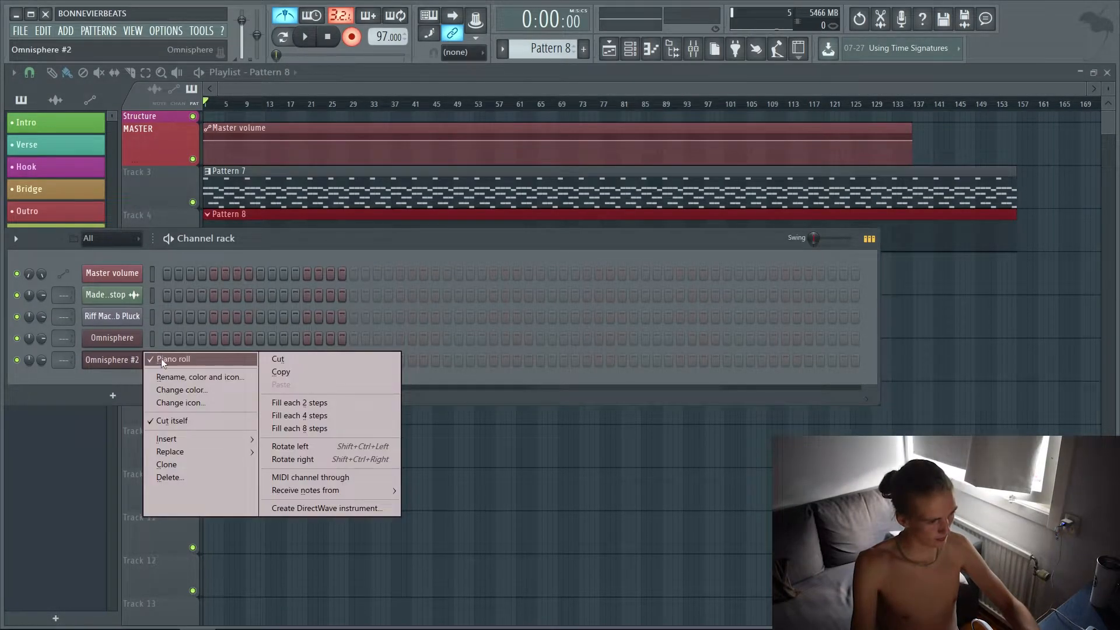
pyautogui.click(159, 358)
pyautogui.rightClick(93, 362)
pyautogui.click(158, 359)
# - Record a four-bar melody between B5 and A6 on Omnisphere #2 in Pattern 8
pyautogui.press('space')
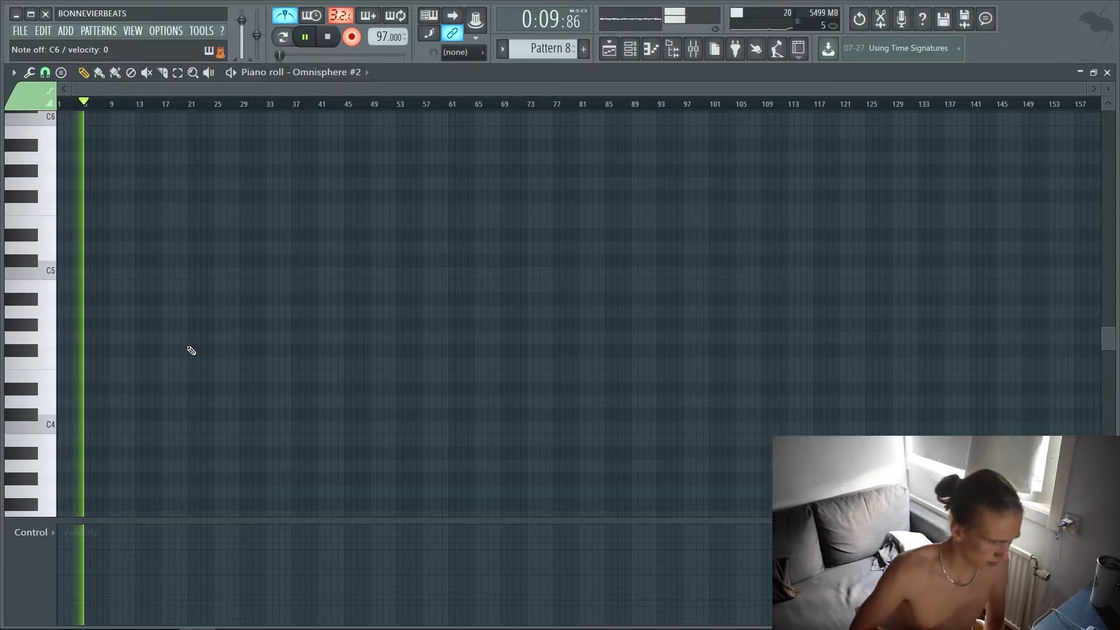
pyautogui.press('space')
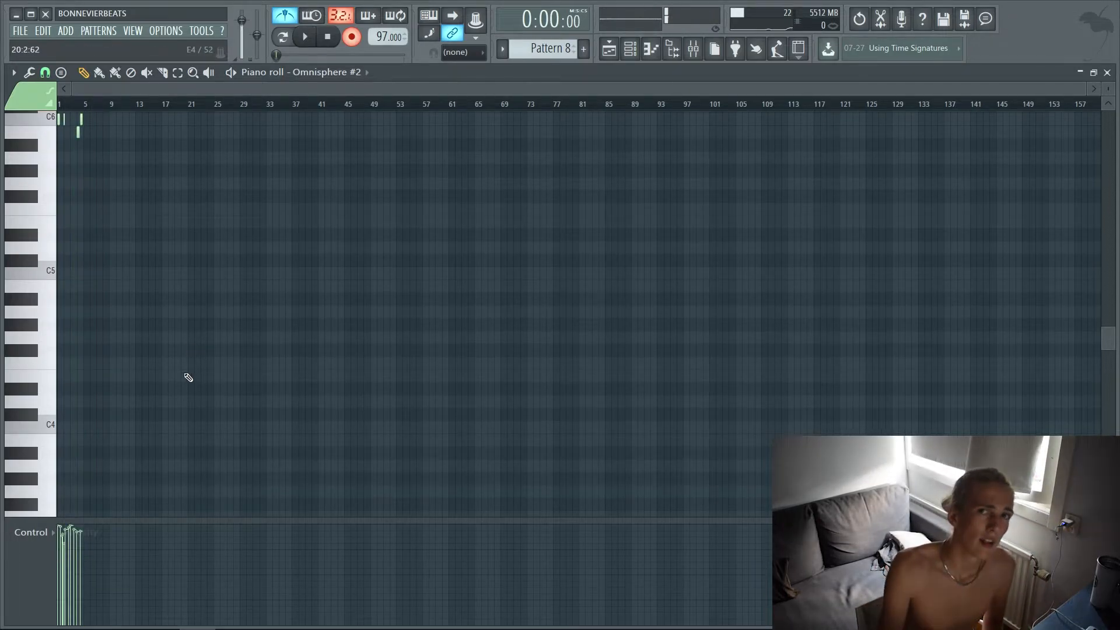
pyautogui.scroll(4, 189, 377)
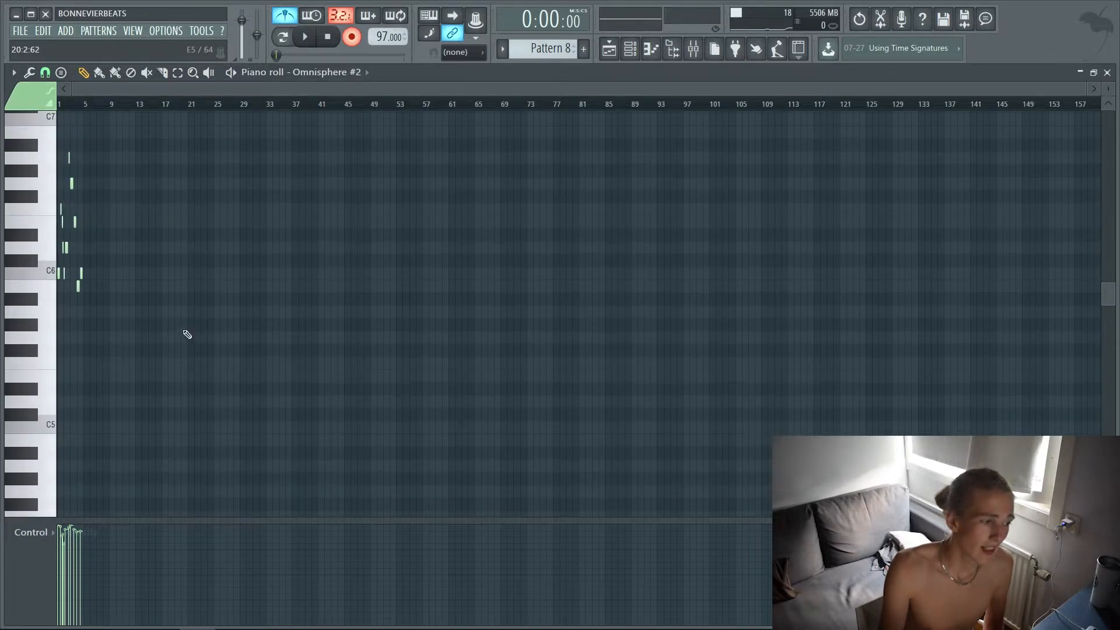
pyautogui.moveTo(1085, 89); pyautogui.dragTo(701, 107)
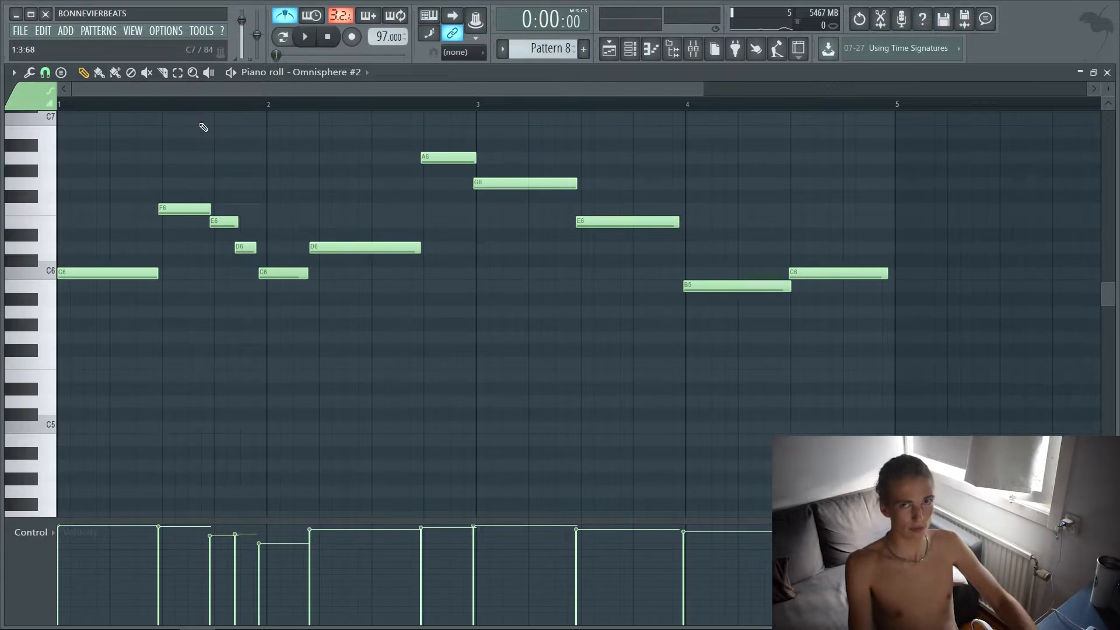
pyautogui.scroll(-3, 204, 127)
pyautogui.scroll(-4, 213, 142)
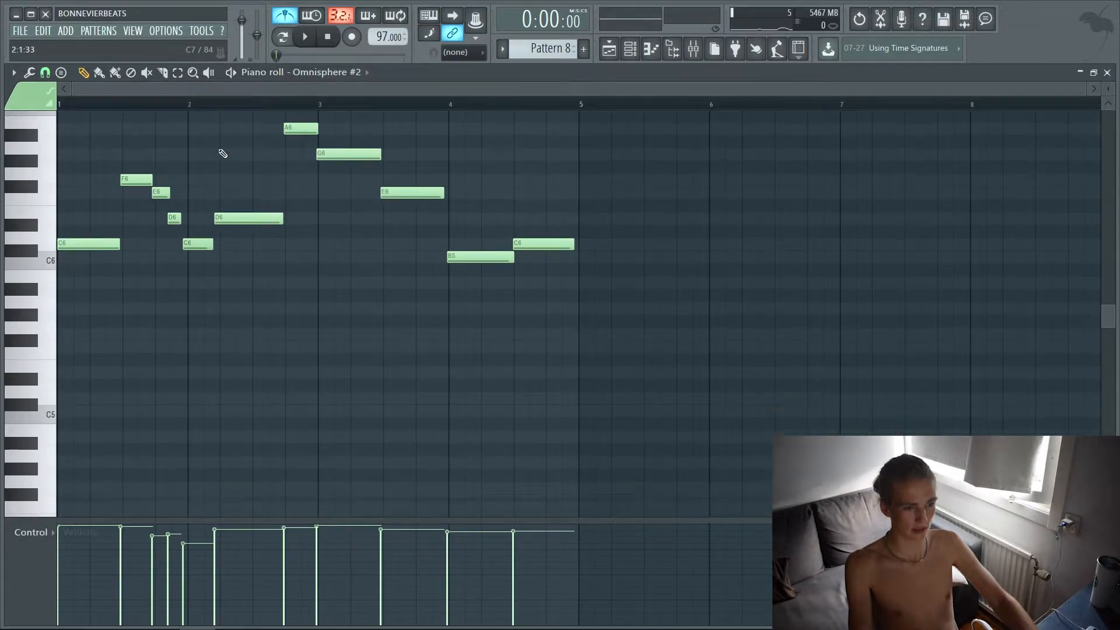
pyautogui.scroll(4, 326, 221)
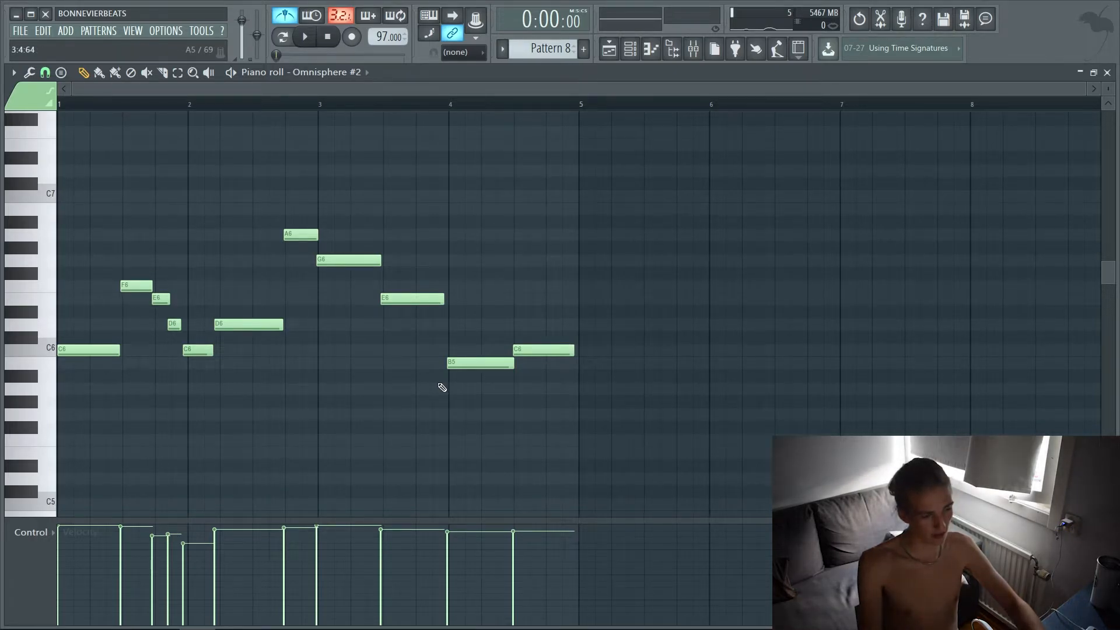
pyautogui.click(63, 120)
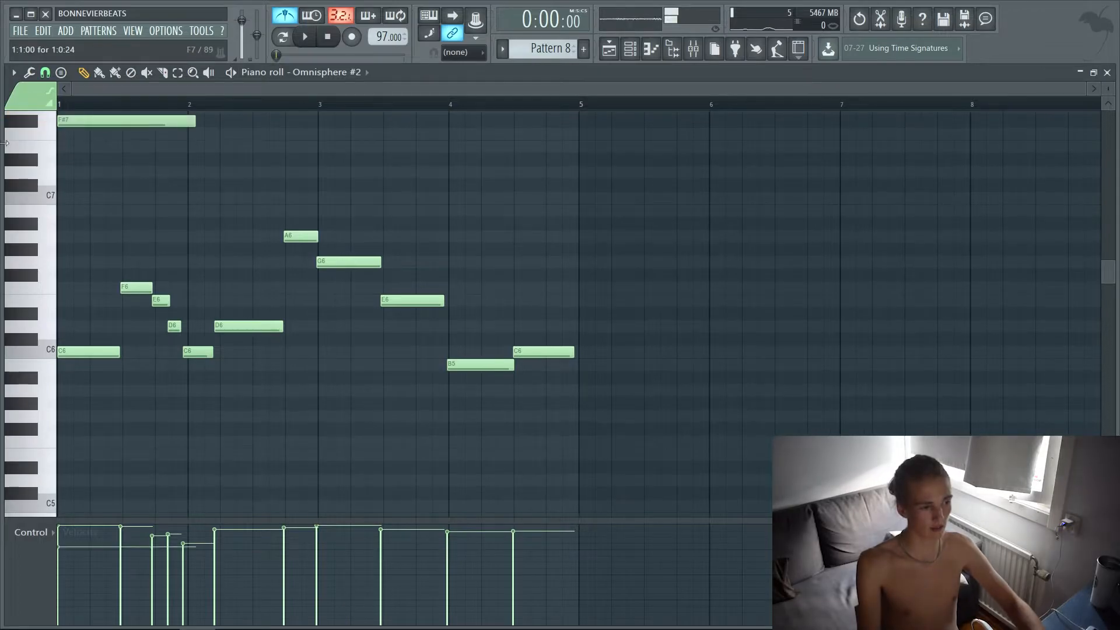
pyautogui.rightClick(81, 123)
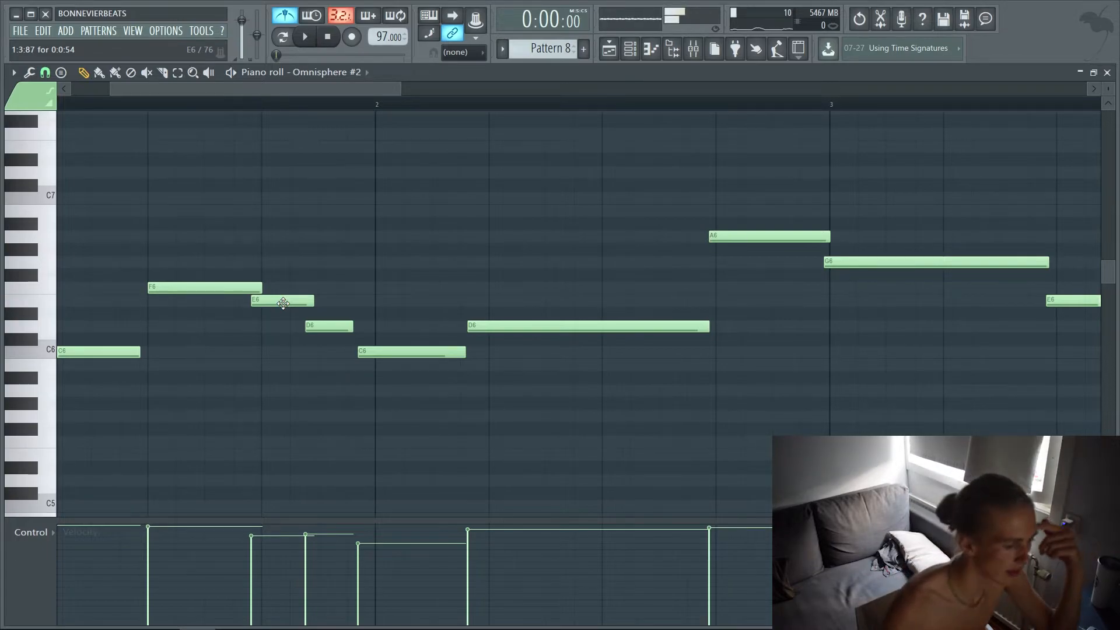
# - Shift the E6 and D6 melody notes in bar 1 slightly later, starting the E6 where the F6 ends
pyautogui.rightClick(283, 303)
pyautogui.click(270, 303)
pyautogui.rightClick(320, 327)
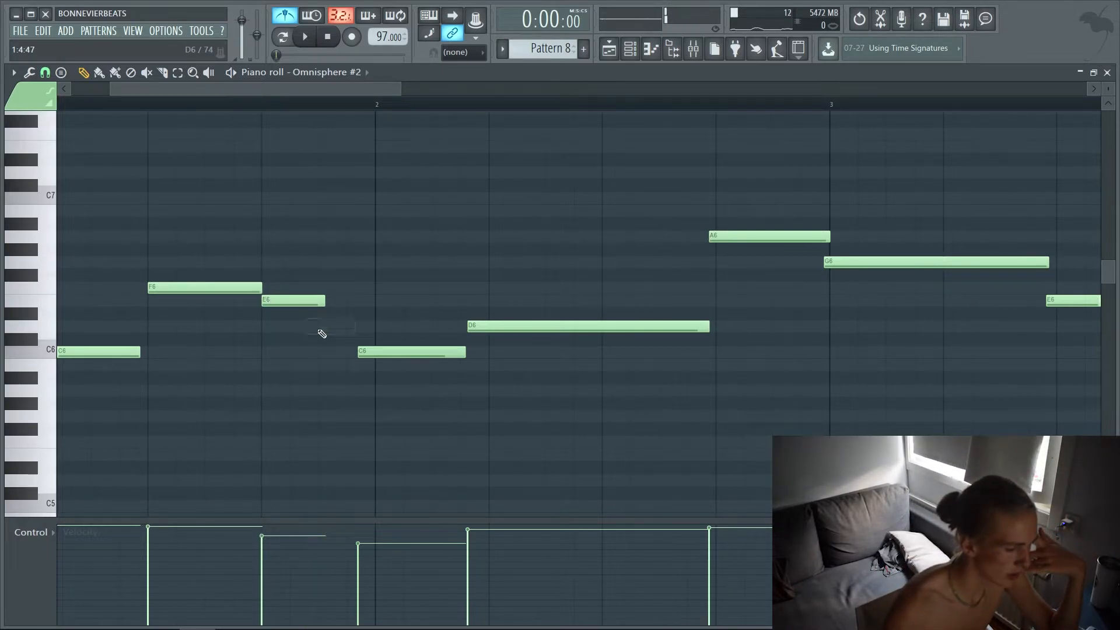
pyautogui.moveTo(320, 327); pyautogui.dragTo(326, 326)
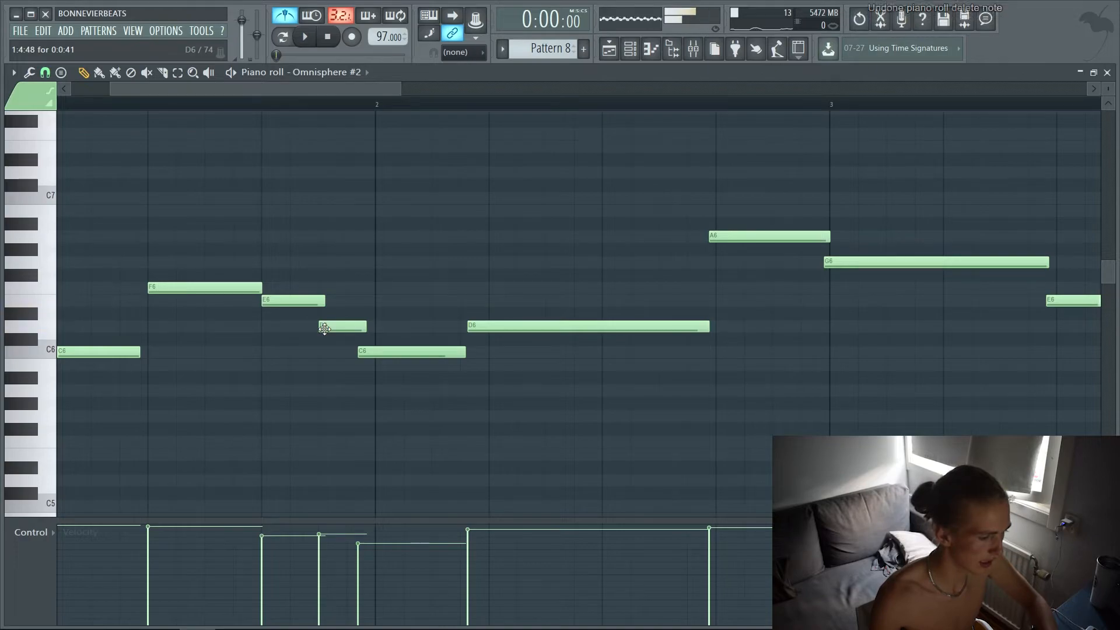
pyautogui.scroll(-3, 378, 357)
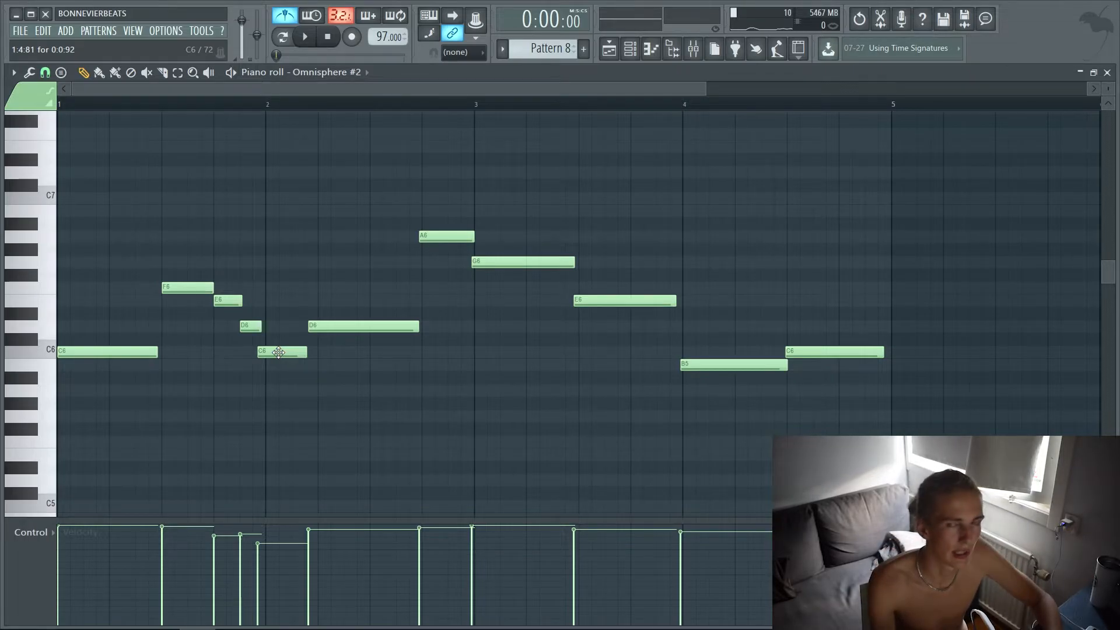
# - Move the C6 note to the start of bar 2 and the long D6 note to beat 2 of that bar
pyautogui.moveTo(276, 351); pyautogui.dragTo(284, 352)
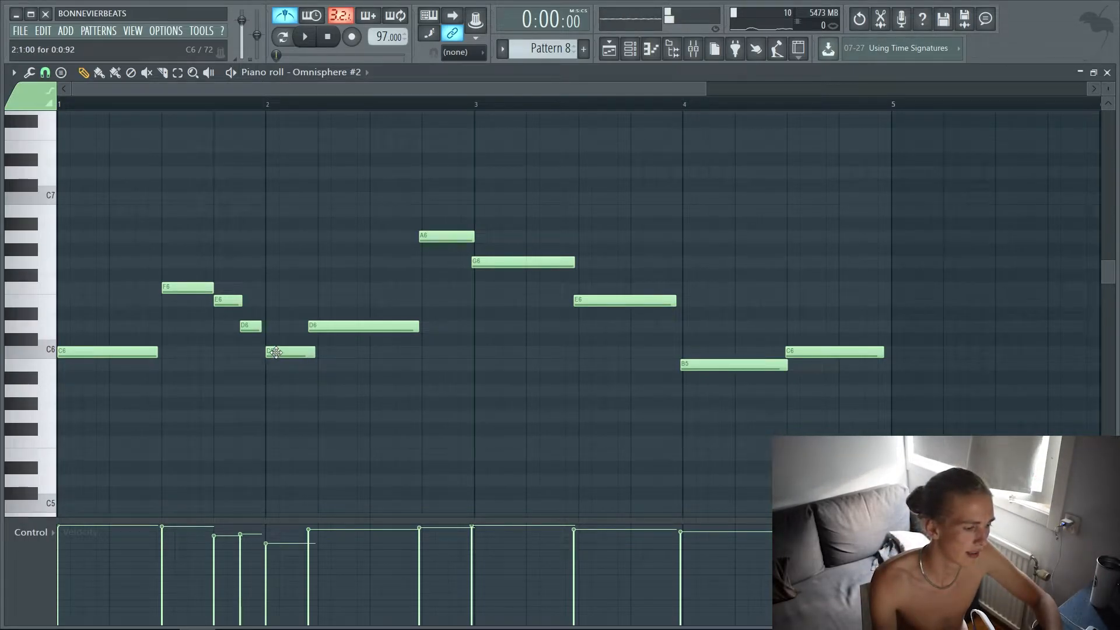
pyautogui.press('space')
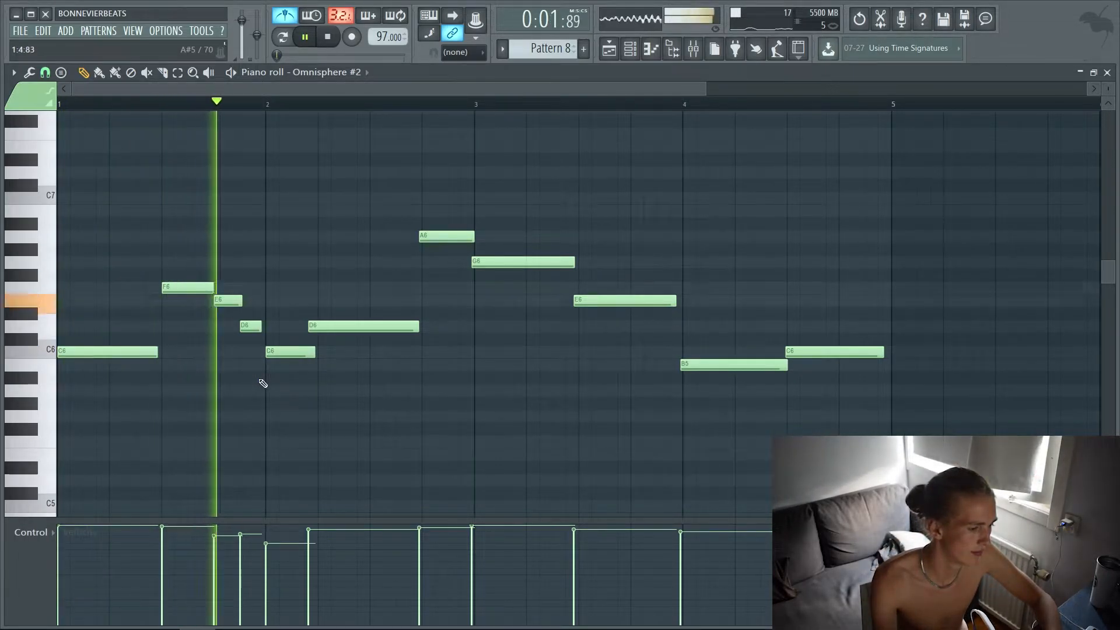
pyautogui.press('space')
pyautogui.rightClick(320, 326)
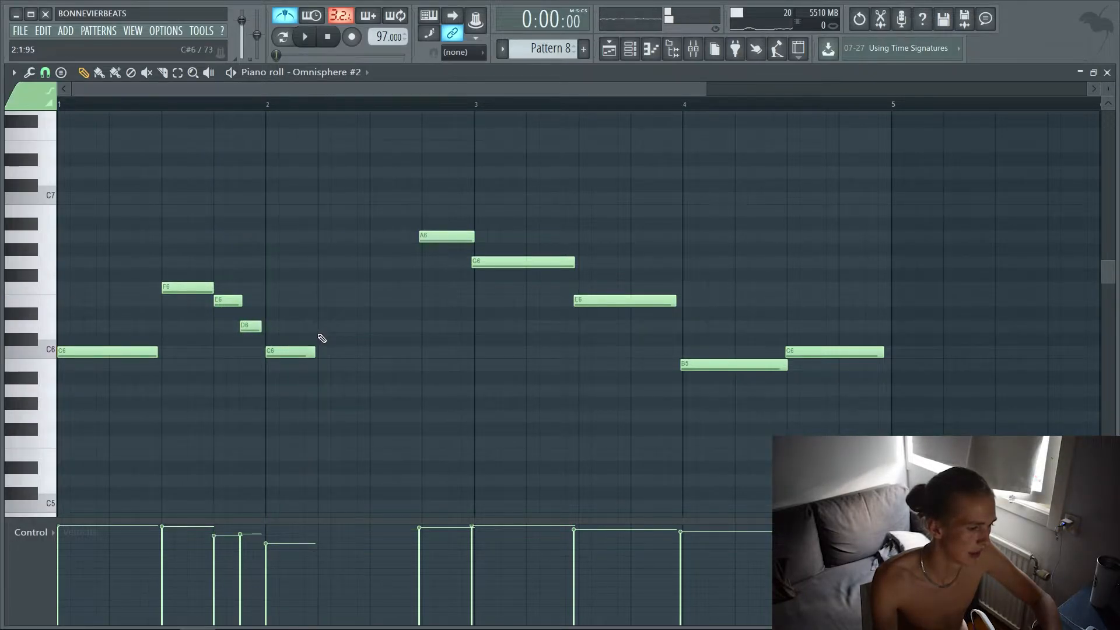
pyautogui.hotkey('ctrl', 'z')
pyautogui.moveTo(322, 329); pyautogui.dragTo(333, 330)
pyautogui.press('space')
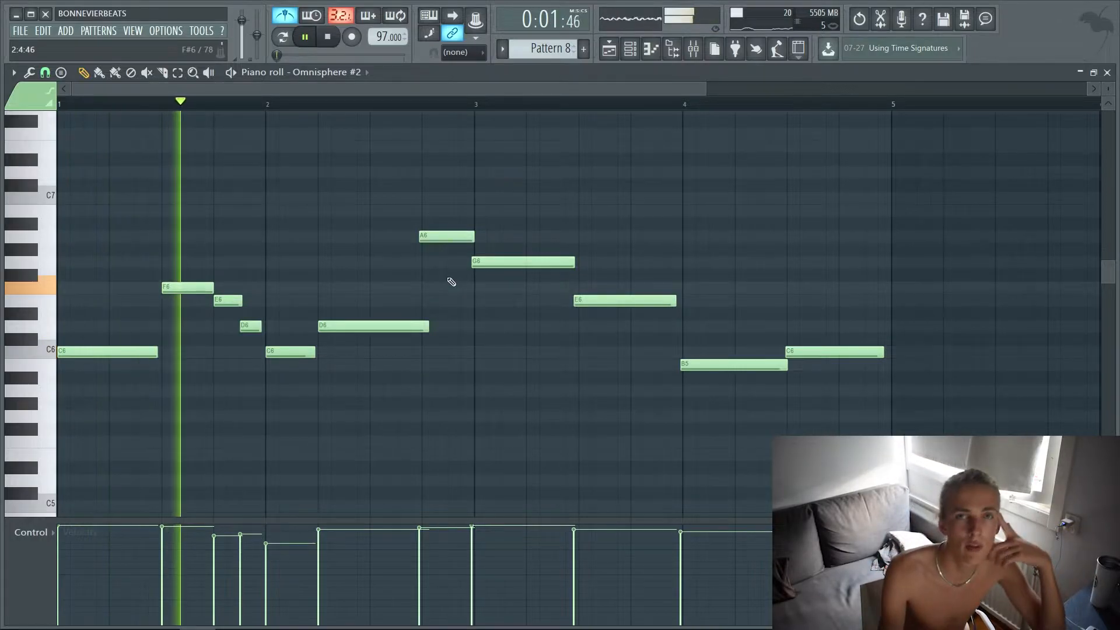
pyautogui.rightClick(438, 237)
pyautogui.hotkey('ctrl', 'z')
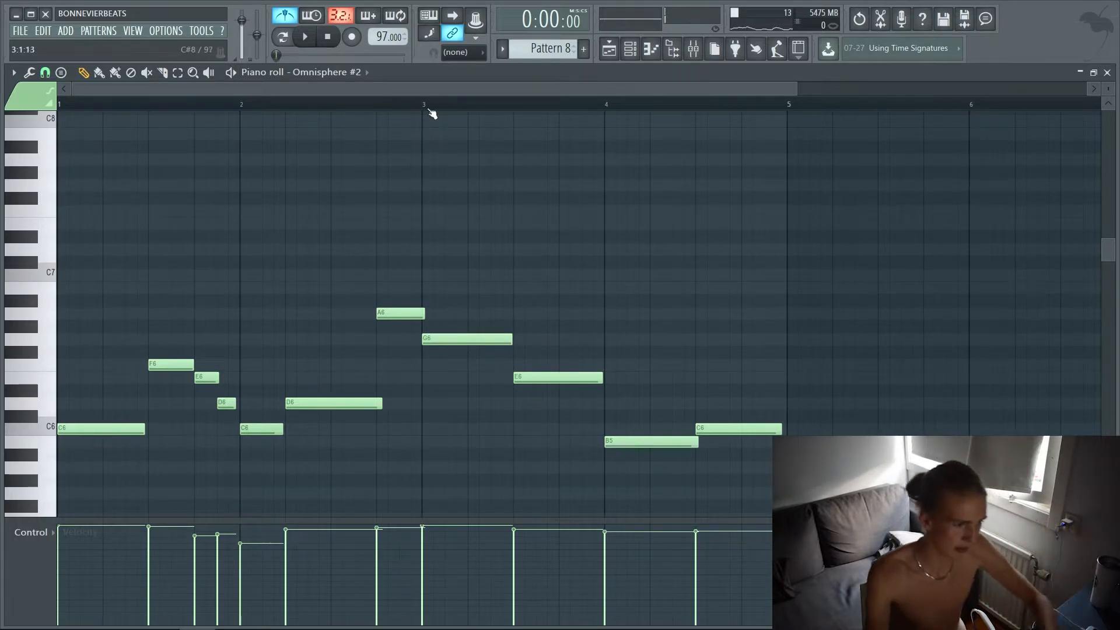
pyautogui.scroll(-3, 613, 355)
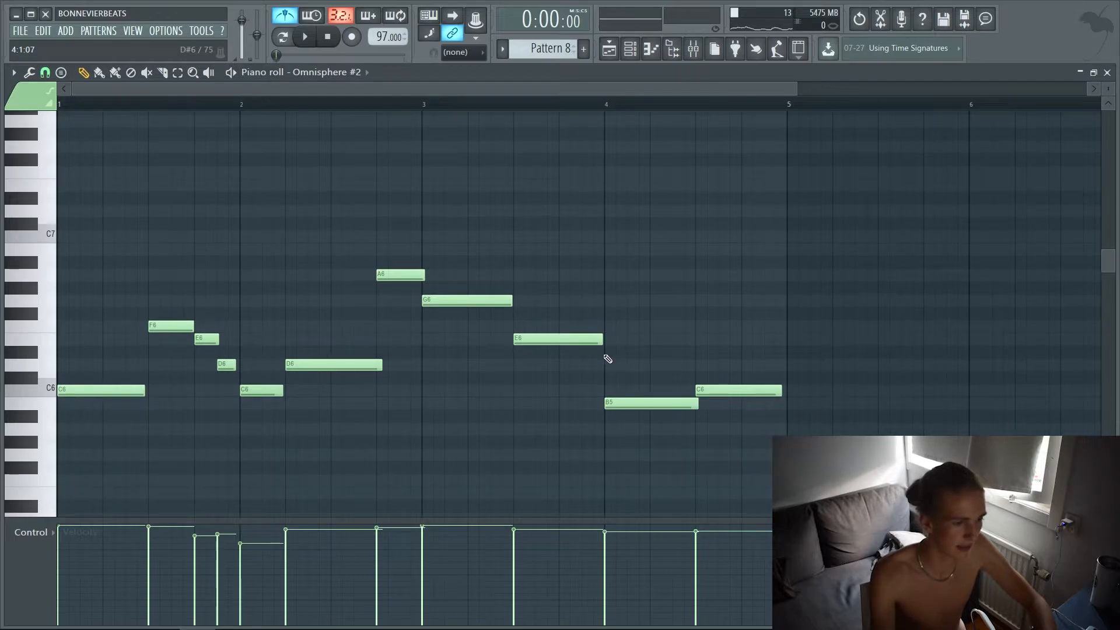
pyautogui.scroll(3, 580, 365)
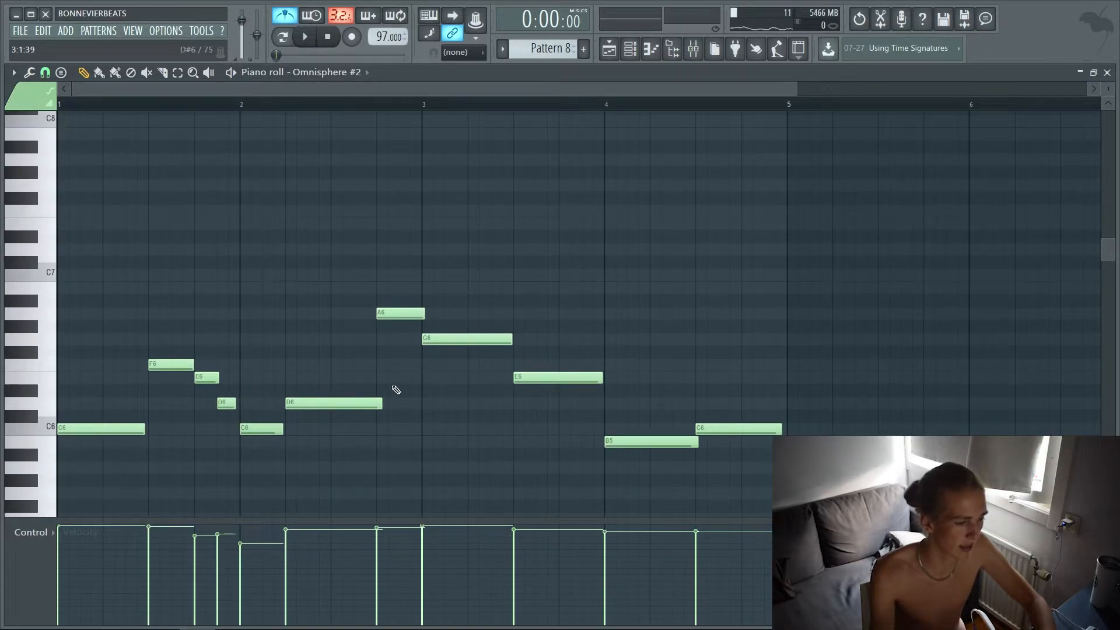
pyautogui.scroll(-2, 361, 103)
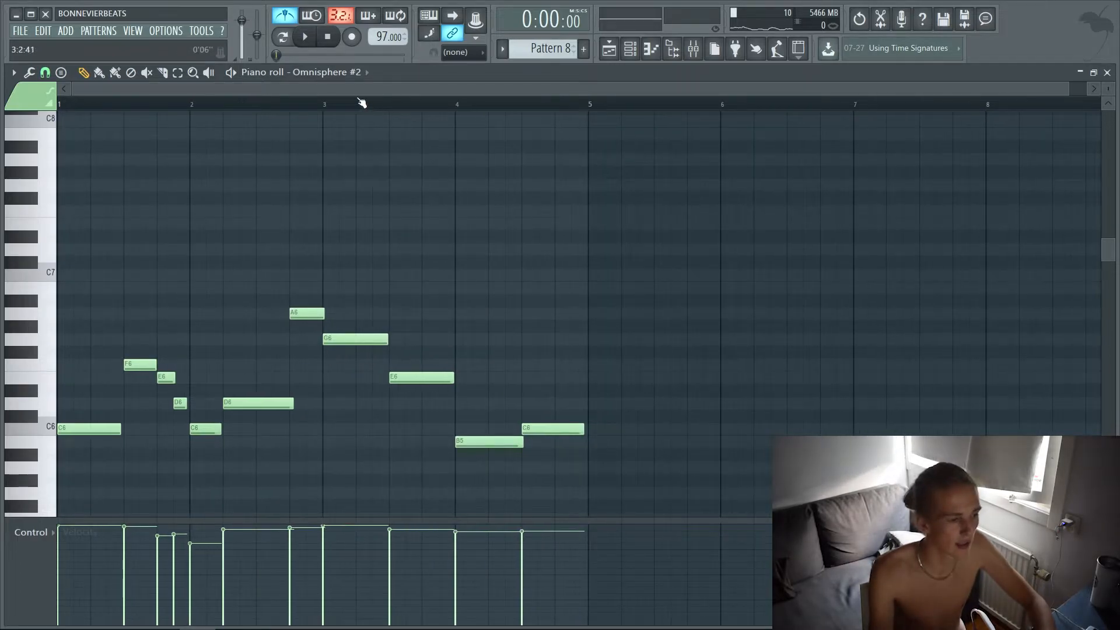
# - Transpose the whole Pattern 8 melody up one octave and play it back from bar 3
pyautogui.click(325, 107)
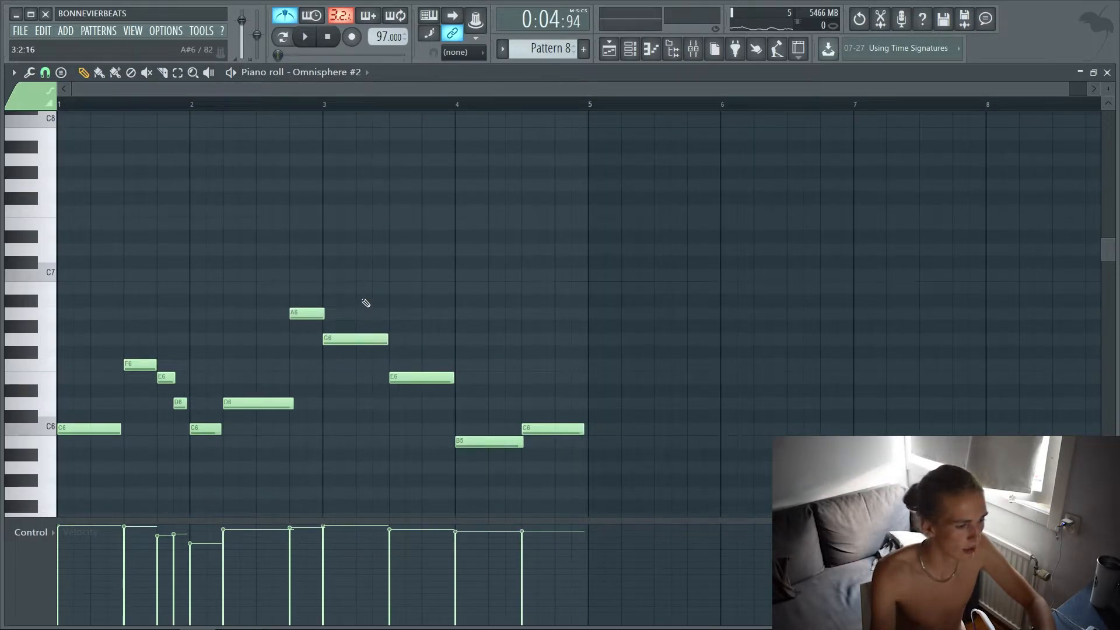
pyautogui.hotkey('ctrl', 'Up')
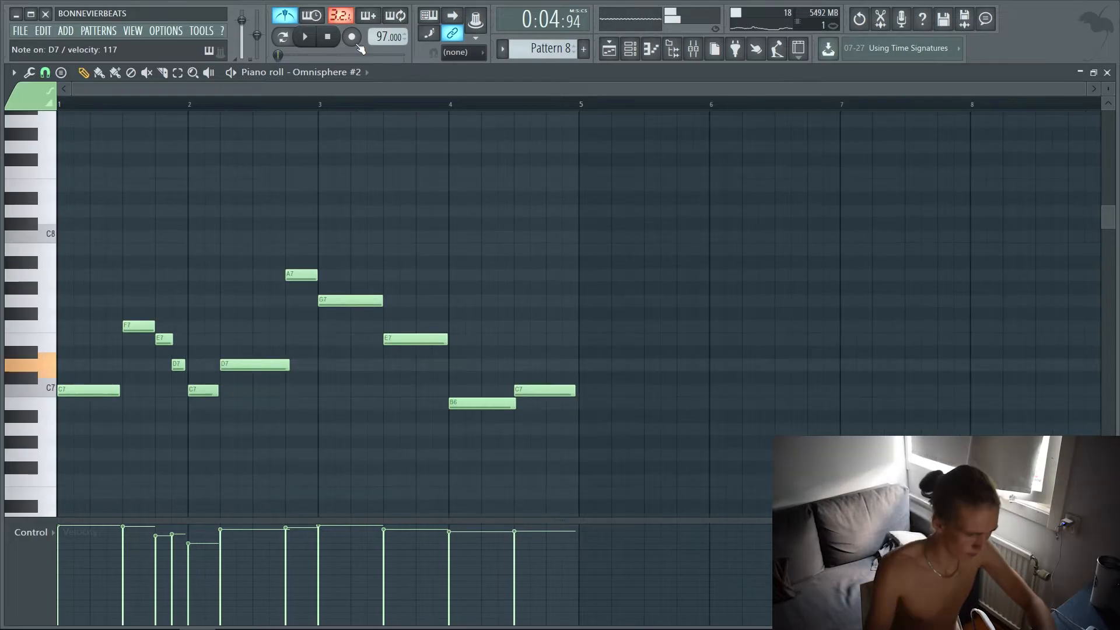
pyautogui.press('space')
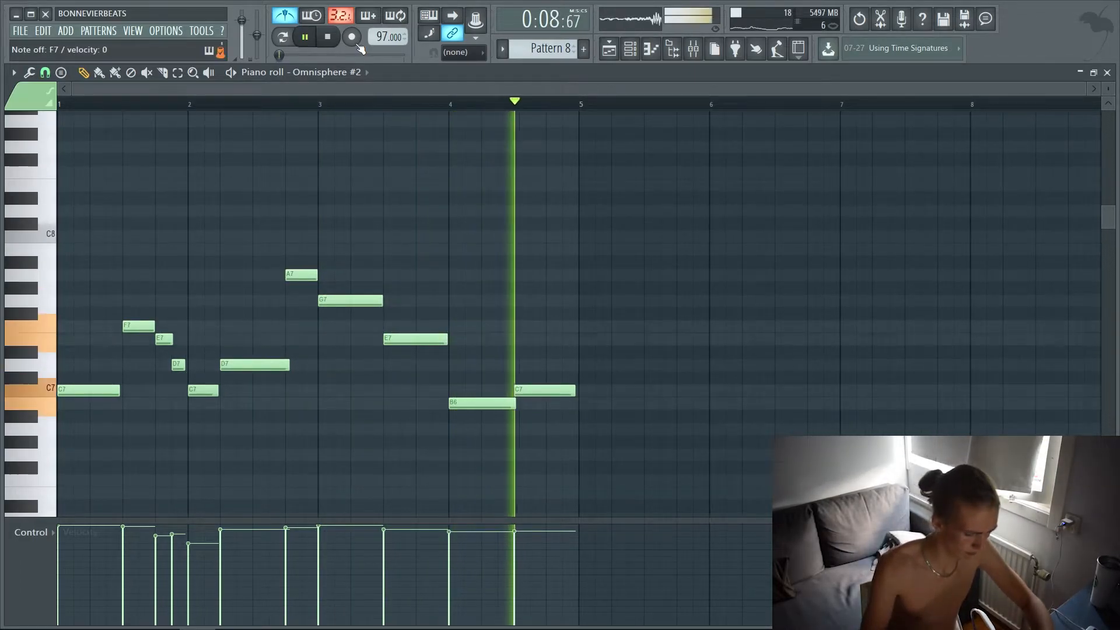
pyautogui.press('space')
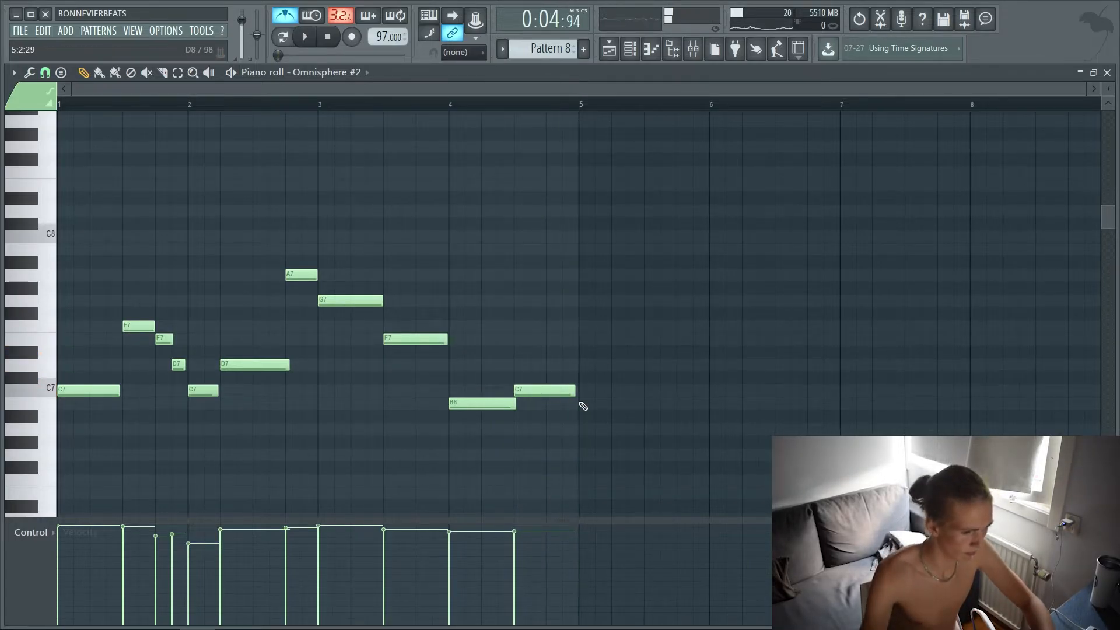
# - Delete the B6 and C7 notes in bar 4 and record a descending G7, F7, E7, D7 ending, led in from late bar 3
pyautogui.rightClick(566, 391)
pyautogui.rightClick(513, 403)
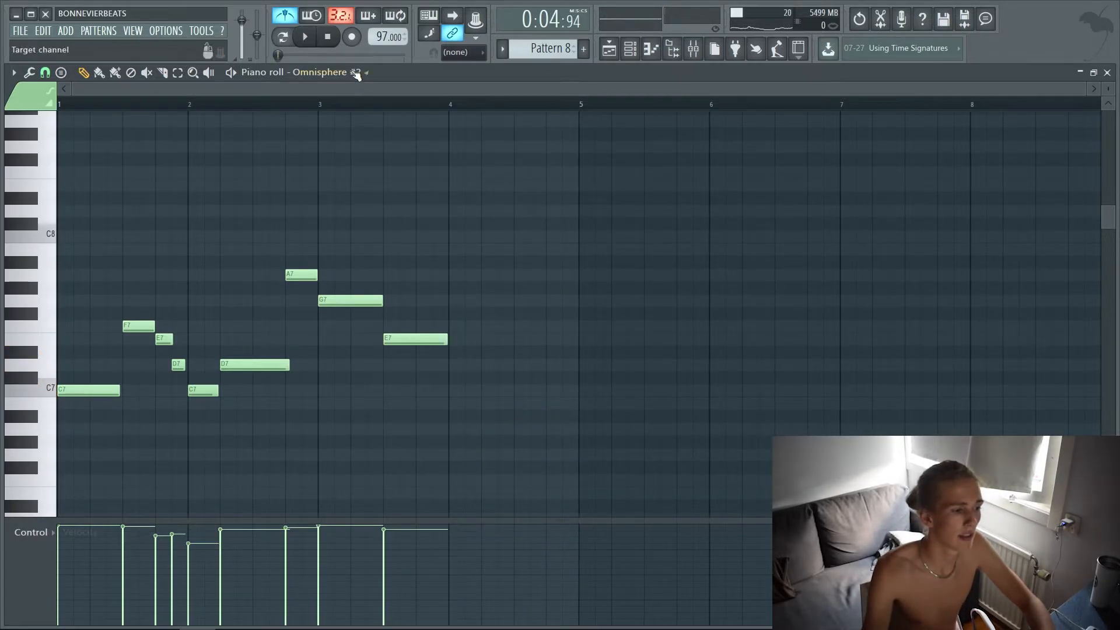
pyautogui.click(353, 37)
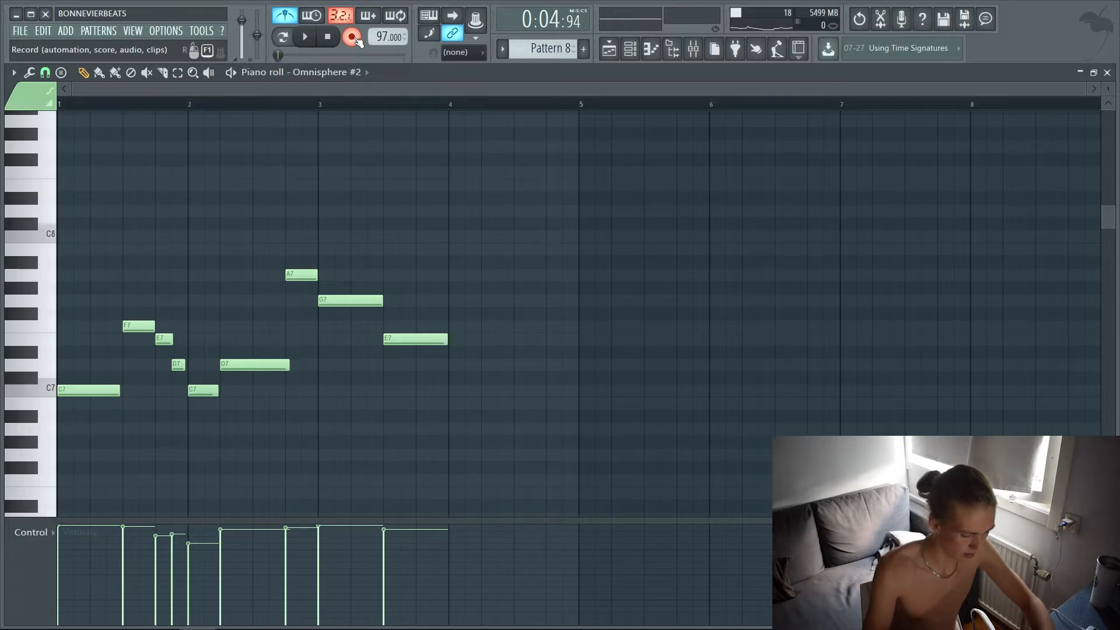
pyautogui.press('space')
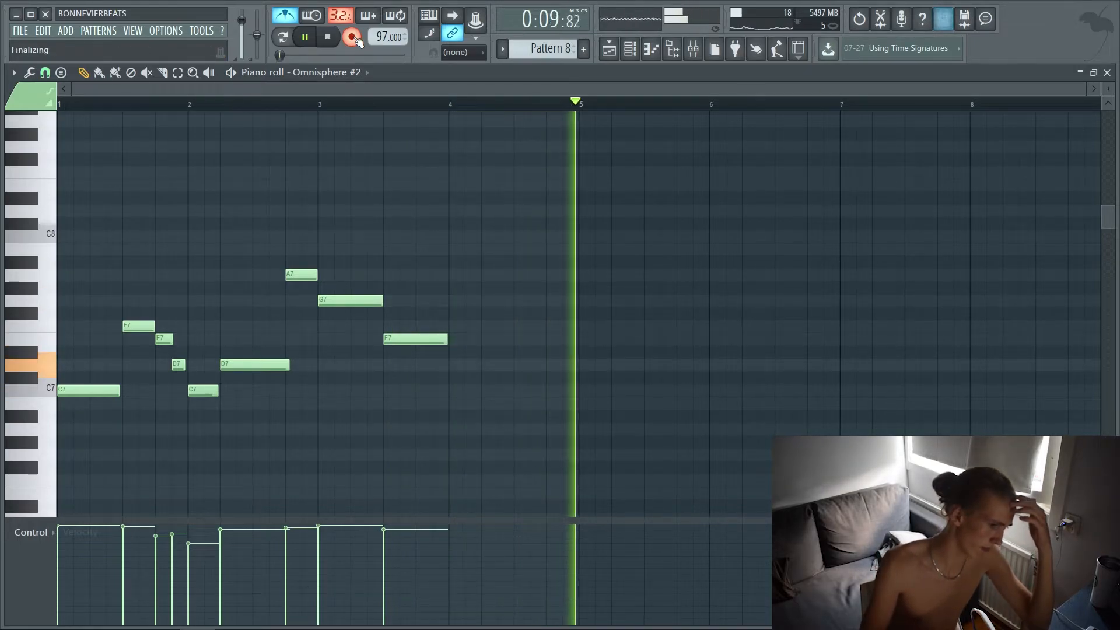
pyautogui.press('space')
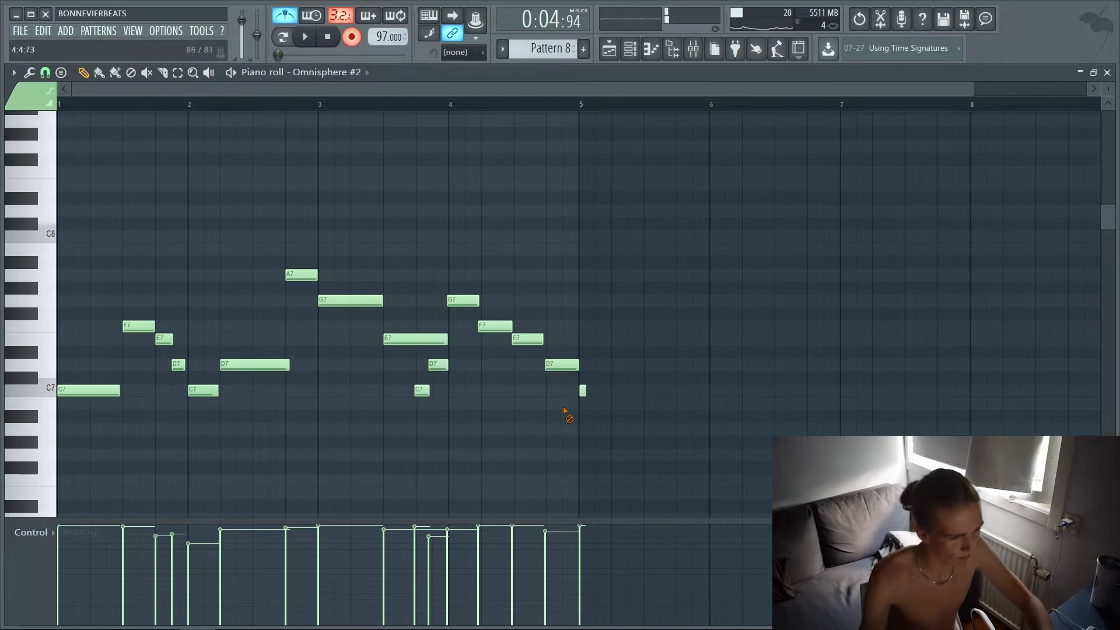
# - Quantize the melody notes, select the range from bar 1 to bar 5 and play it back
pyautogui.hotkey('ctrl', 'a')
pyautogui.hotkey('ctrl', 'q')
pyautogui.moveTo(580, 106); pyautogui.dragTo(3, 136)
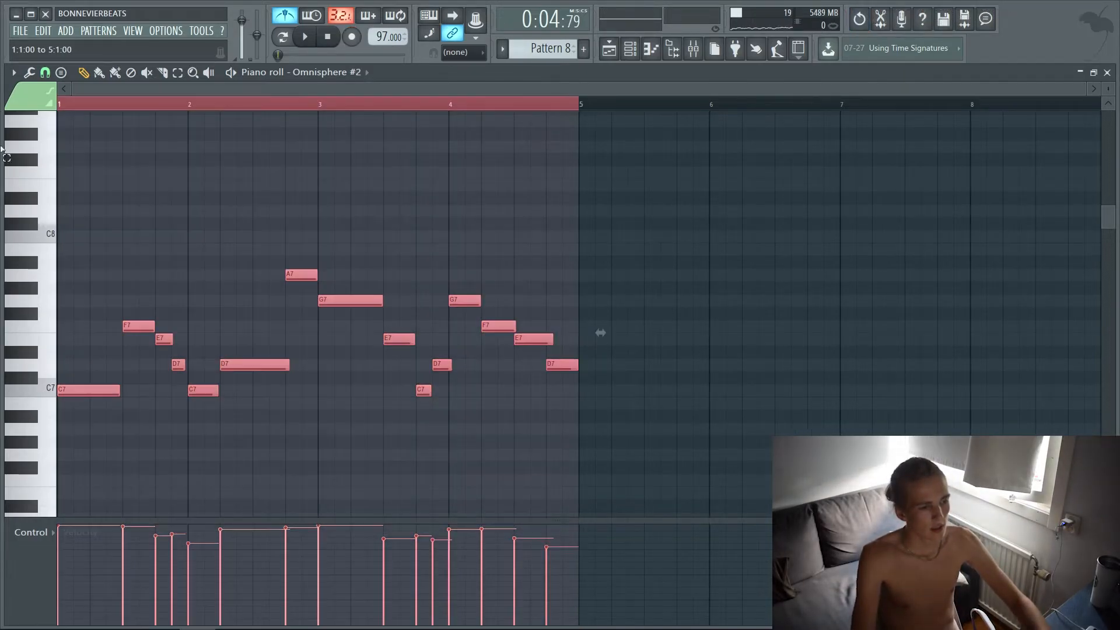
pyautogui.hotkey('ctrl', 'd')
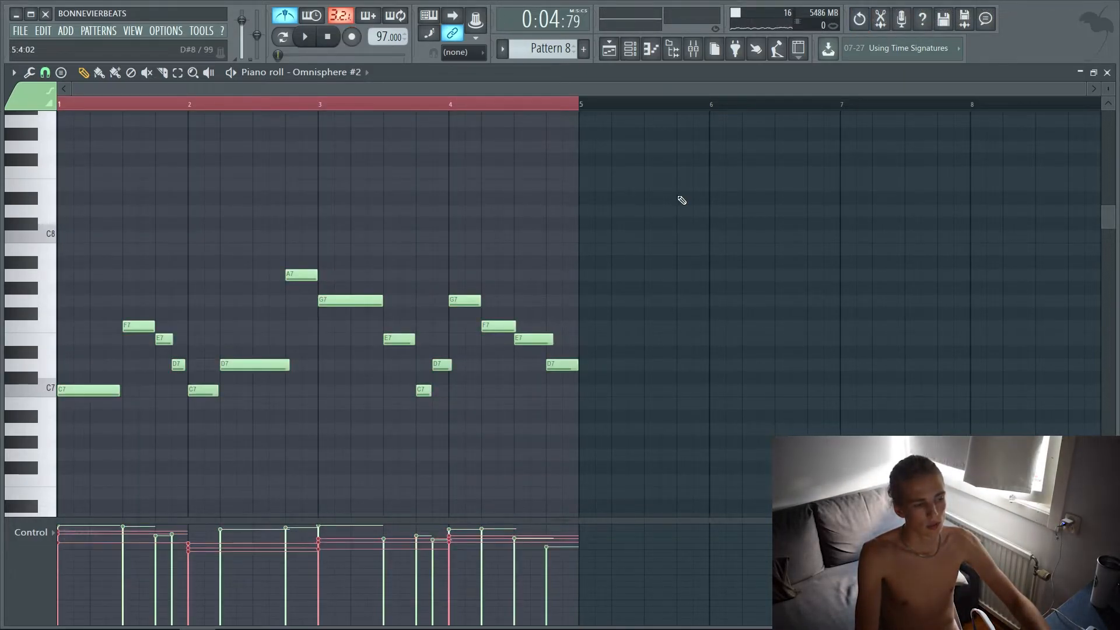
pyautogui.press('space')
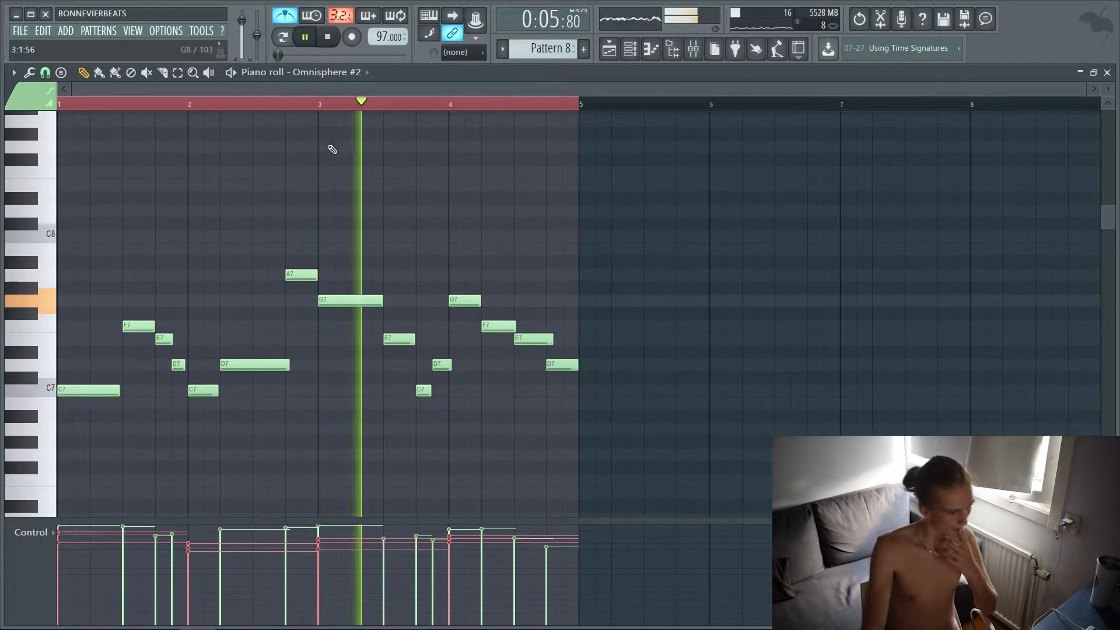
pyautogui.press('space')
# - Fill every fourth step of the Hihat (Camera) channel in Pattern 7 and listen to the result
pyautogui.press('space')
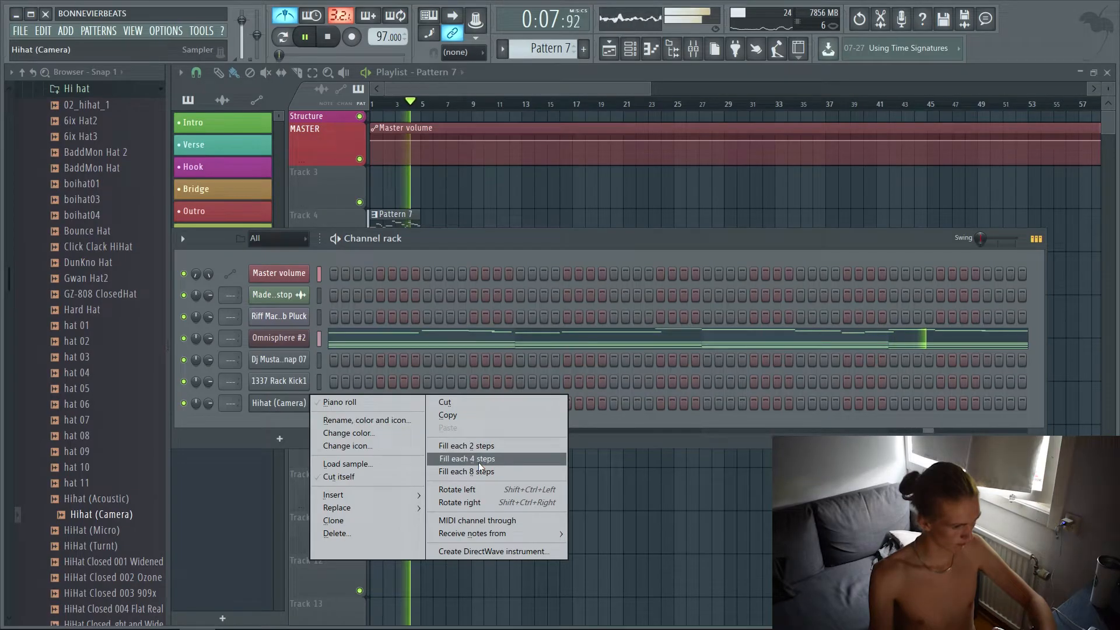
pyautogui.click(478, 462)
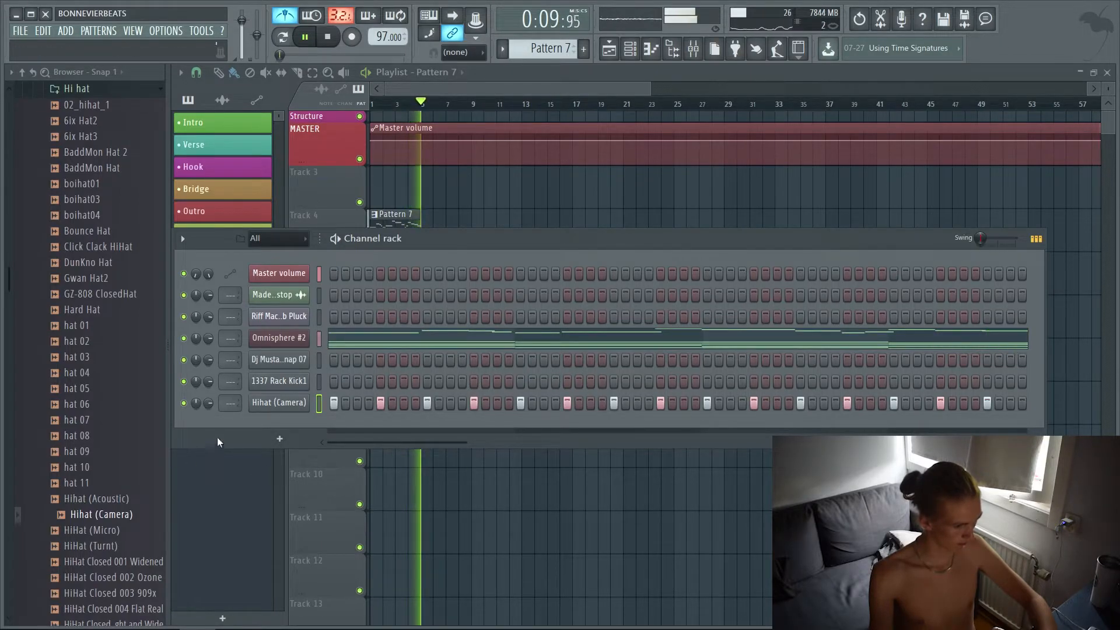
pyautogui.press('space')
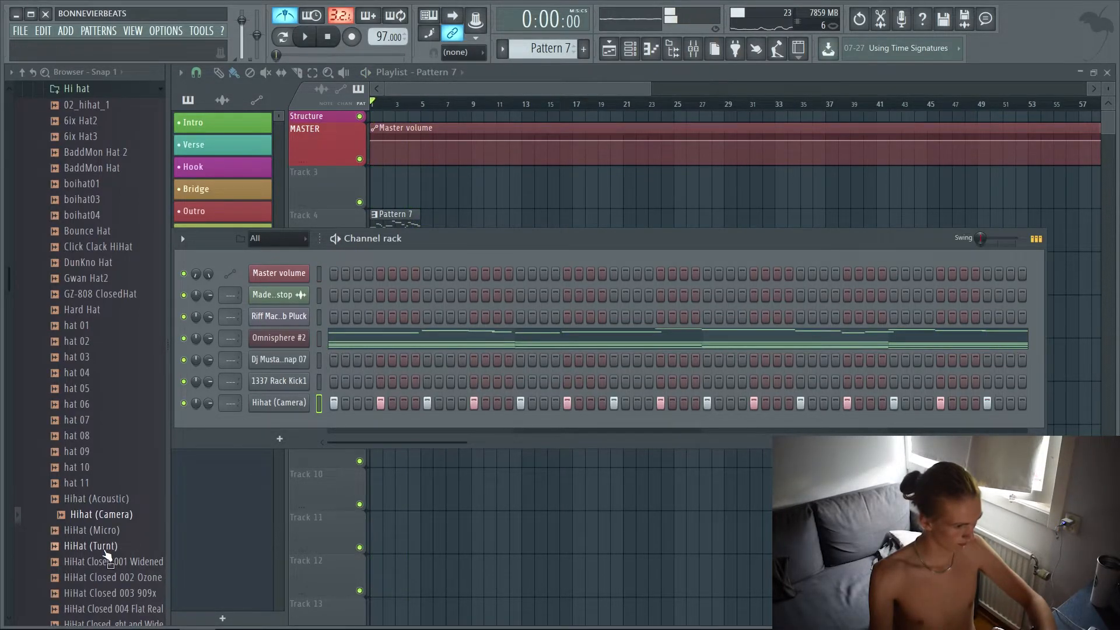
# - Replace the Hihat (Camera) sample with HiHat (Turnt) and audition it with the chords
pyautogui.click(105, 547)
pyautogui.moveTo(104, 553); pyautogui.dragTo(286, 406)
pyautogui.press('space')
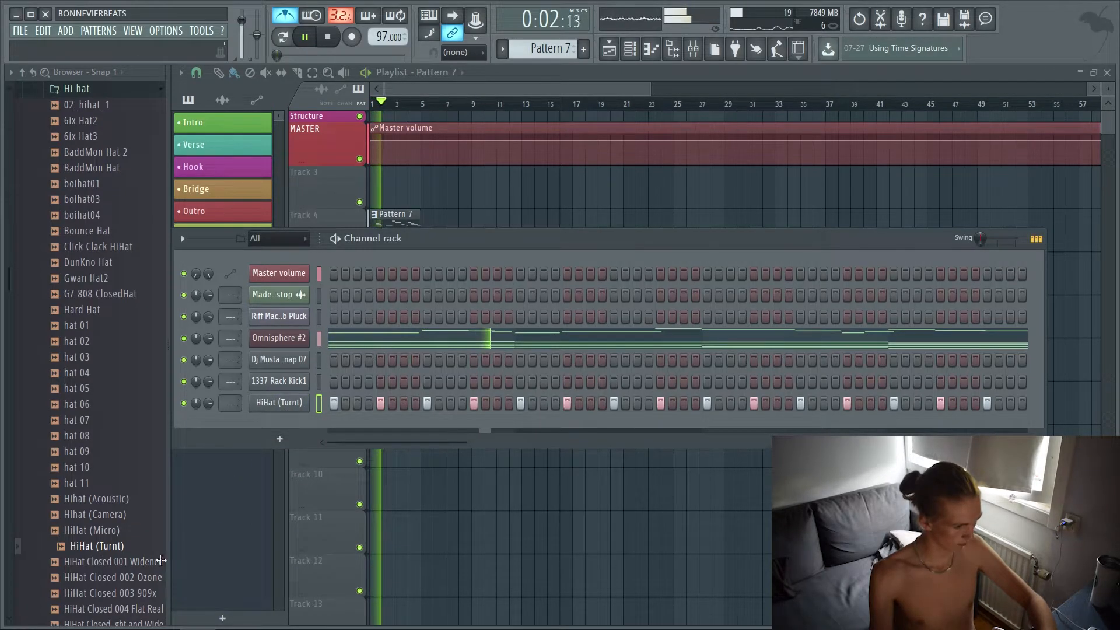
pyautogui.click(354, 403)
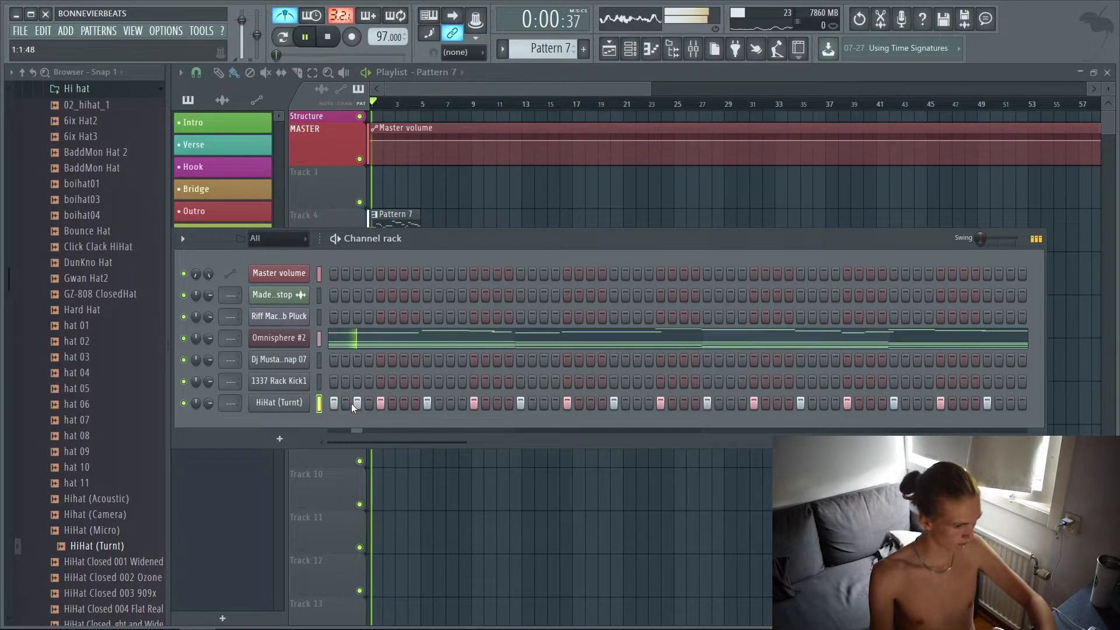
pyautogui.click(357, 404)
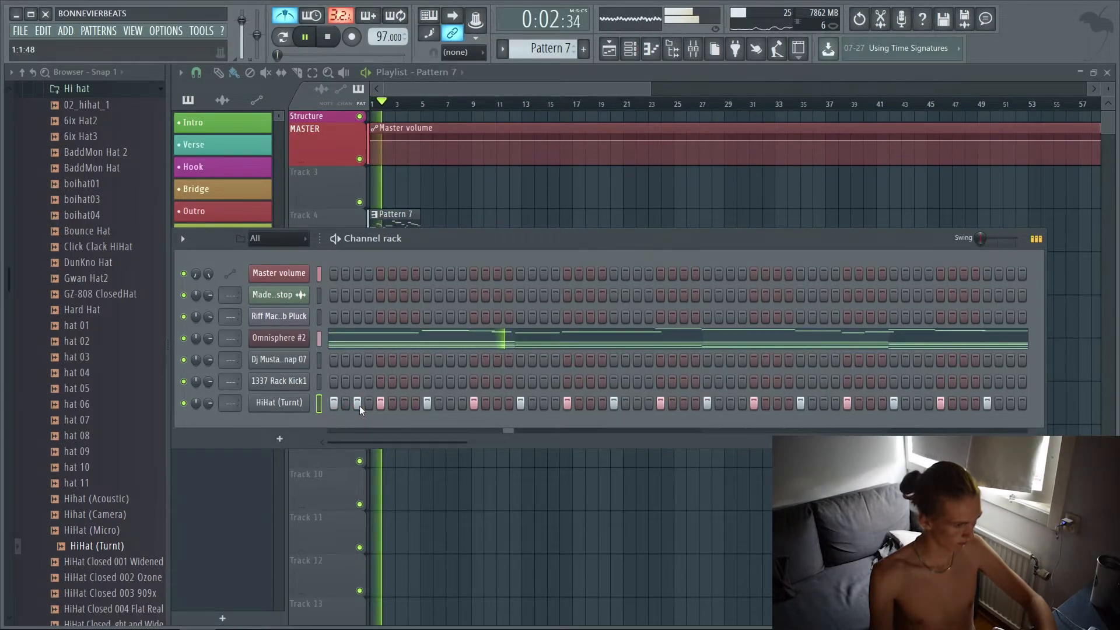
pyautogui.click(449, 403)
pyautogui.click(450, 402)
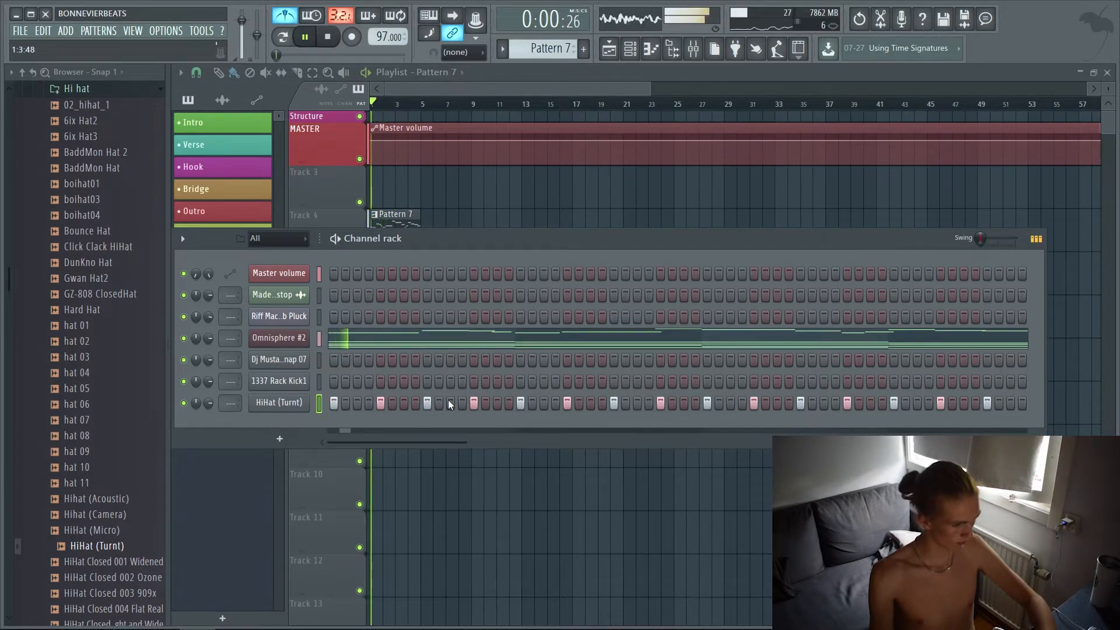
pyautogui.press('space')
pyautogui.press('space')
# - Add extra HiHat (Turnt) hits on steps 6, 22, 38 and 54 of Pattern 7
pyautogui.click(392, 403)
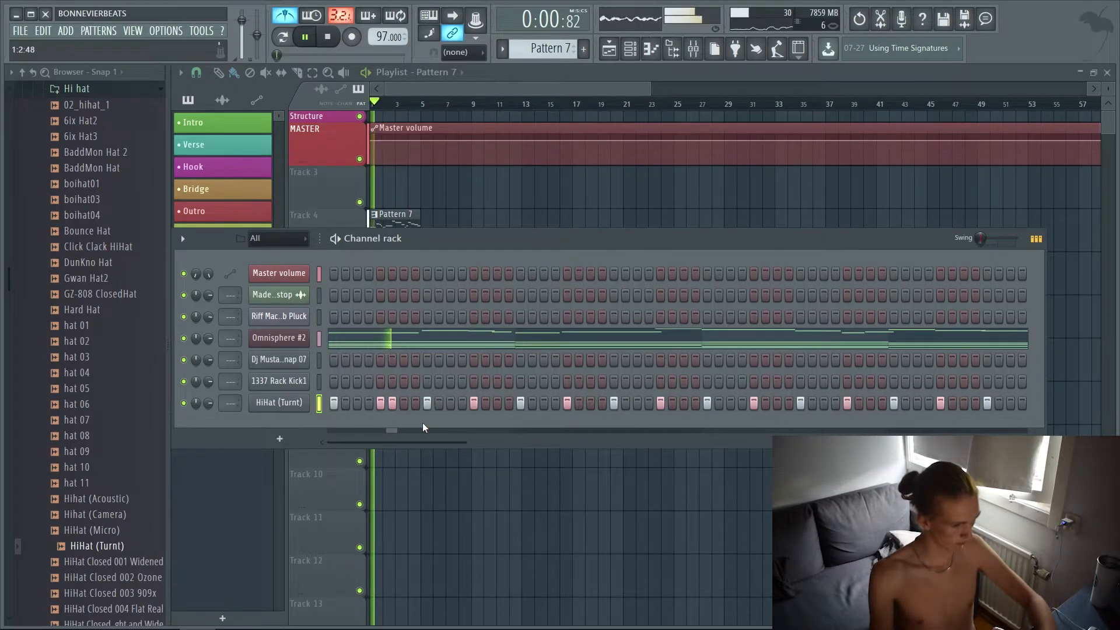
pyautogui.click(576, 404)
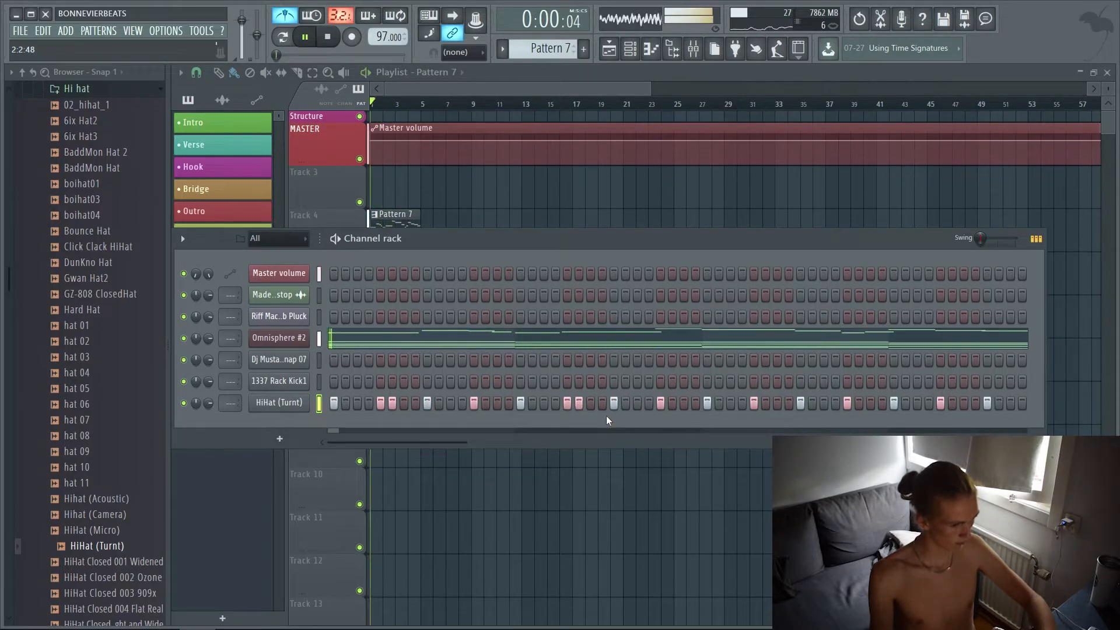
pyautogui.click(765, 402)
pyautogui.click(952, 403)
# - Add MB Hi Hat (5) as a new channel and place hits on steps 3, 11 and 15
pyautogui.moveTo(98, 545); pyautogui.dragTo(286, 430)
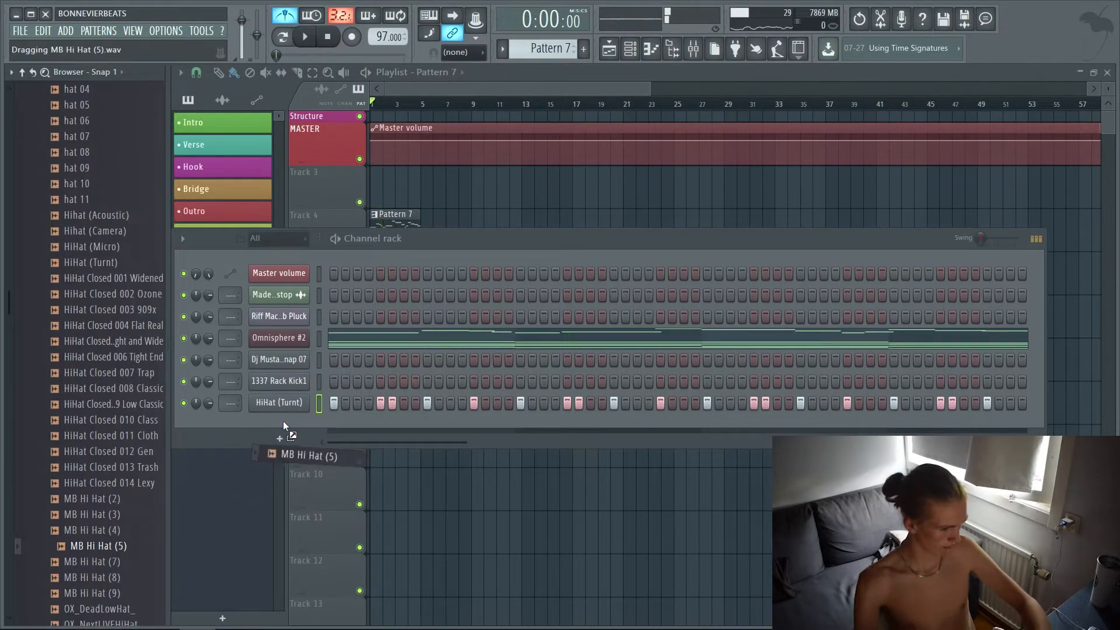
pyautogui.press('space')
pyautogui.press('space')
pyautogui.click(356, 424)
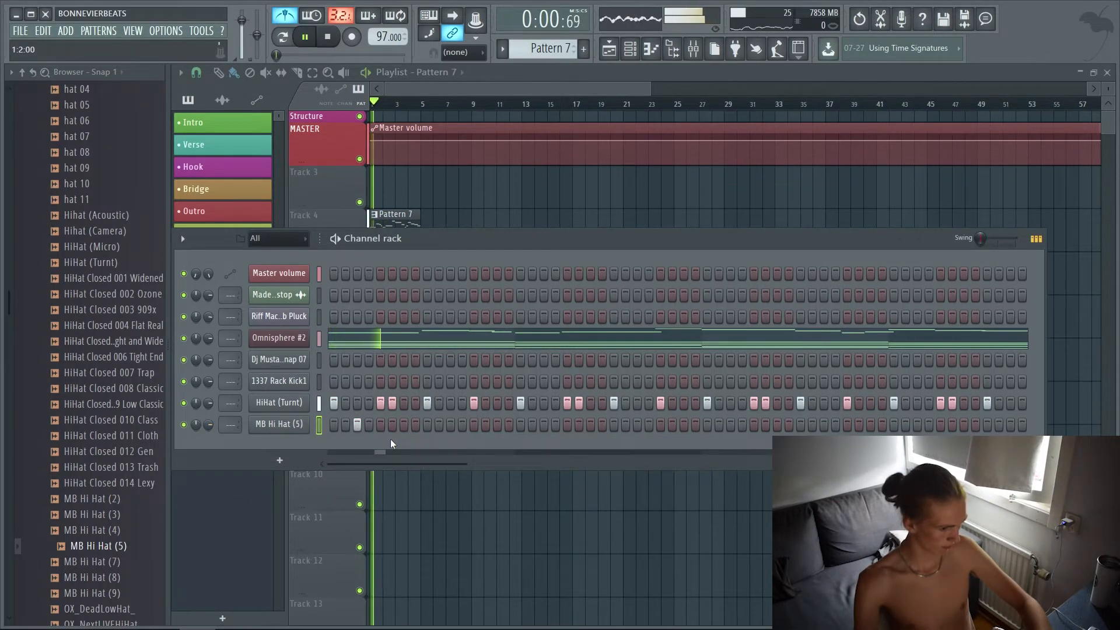
pyautogui.press('space')
pyautogui.click(451, 425)
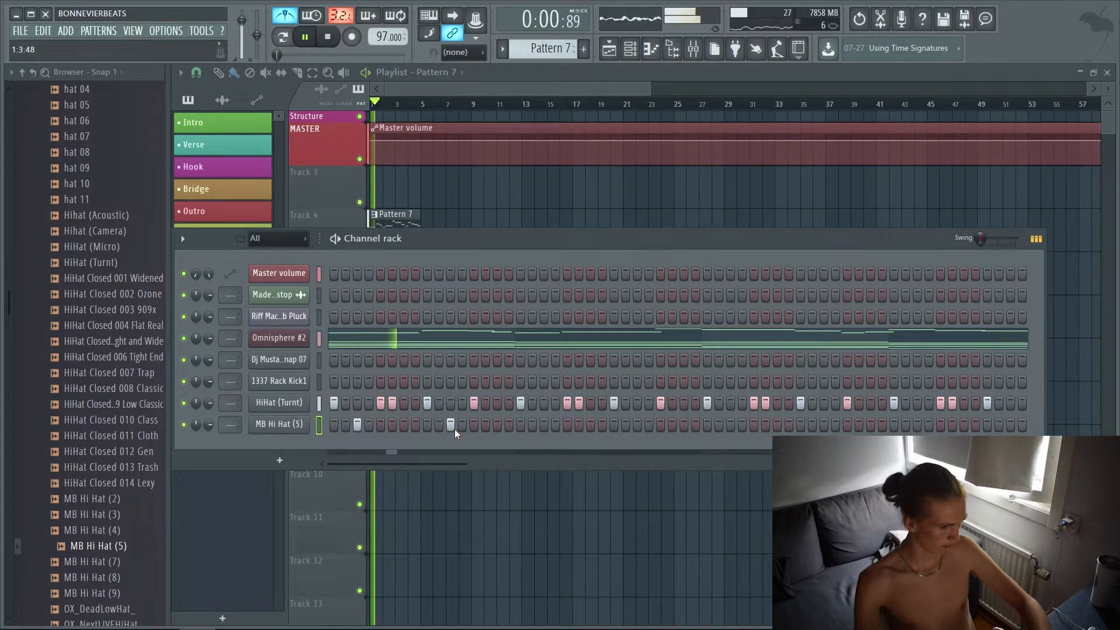
pyautogui.click(497, 426)
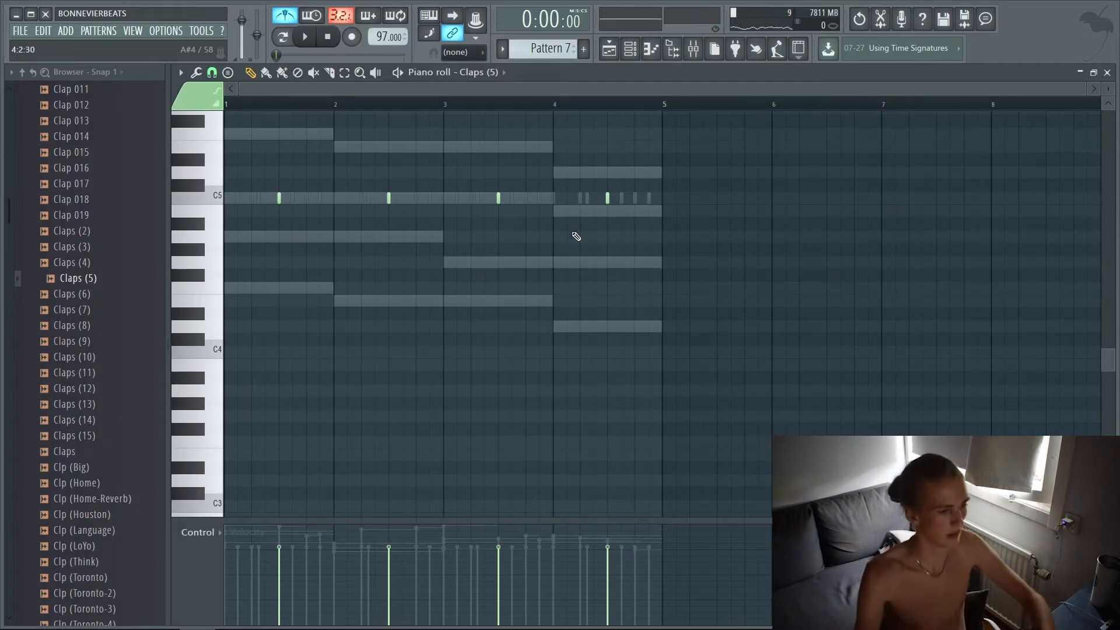
# - Record a four-bar kick pattern on 1337 Rack Kick1 in Pattern 7 and open it in the piano roll
pyautogui.scroll(7, 134, 251)
pyautogui.click(85, 236)
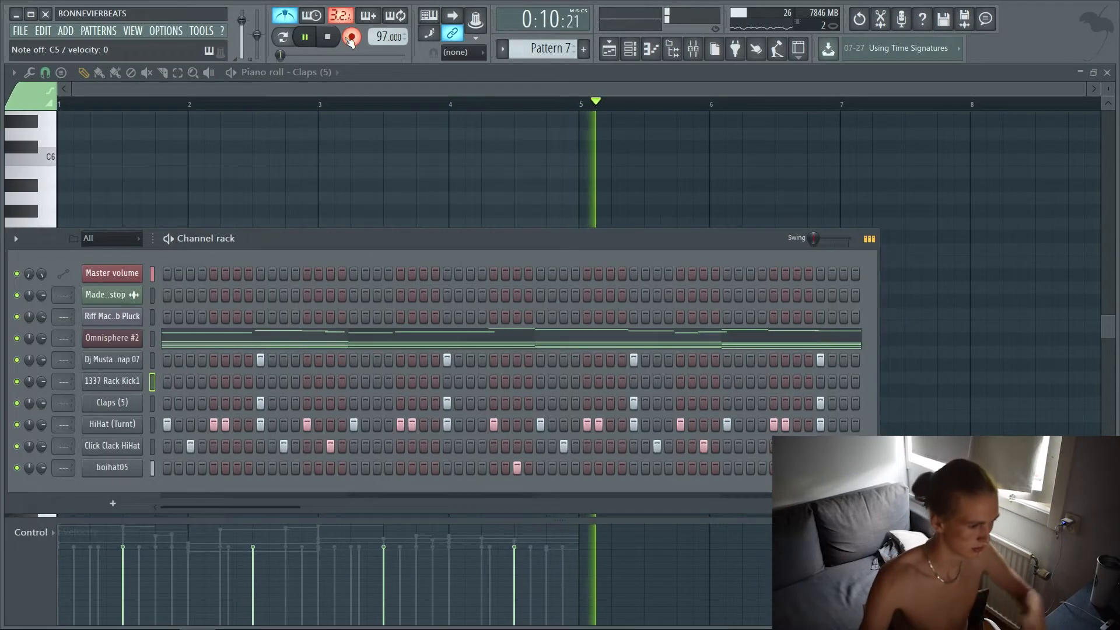
pyautogui.press('space')
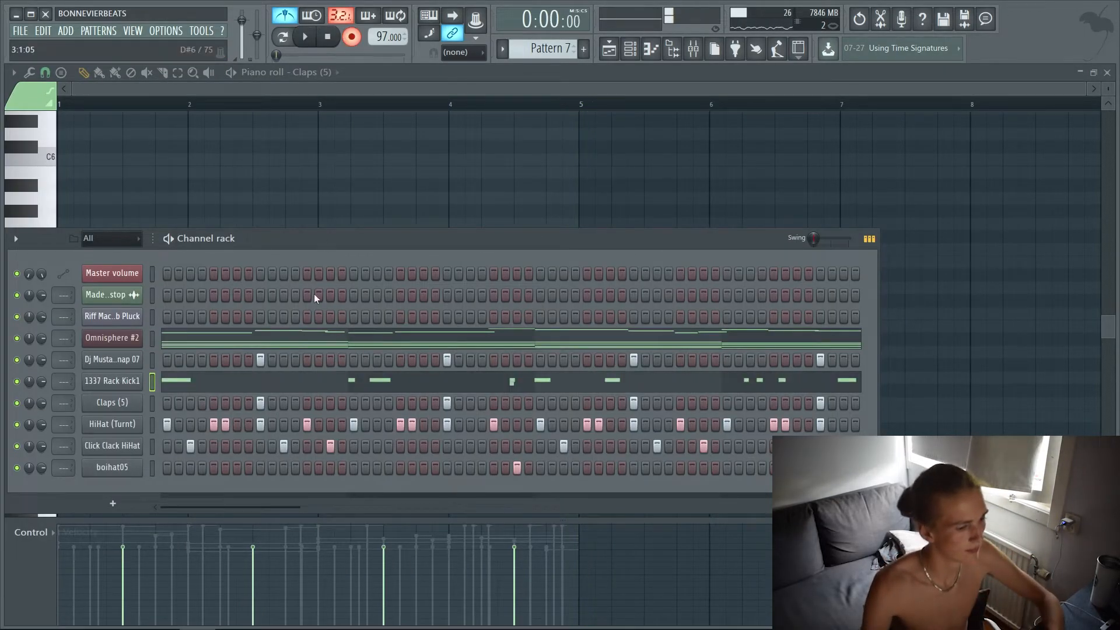
pyautogui.rightClick(135, 380)
pyautogui.click(163, 379)
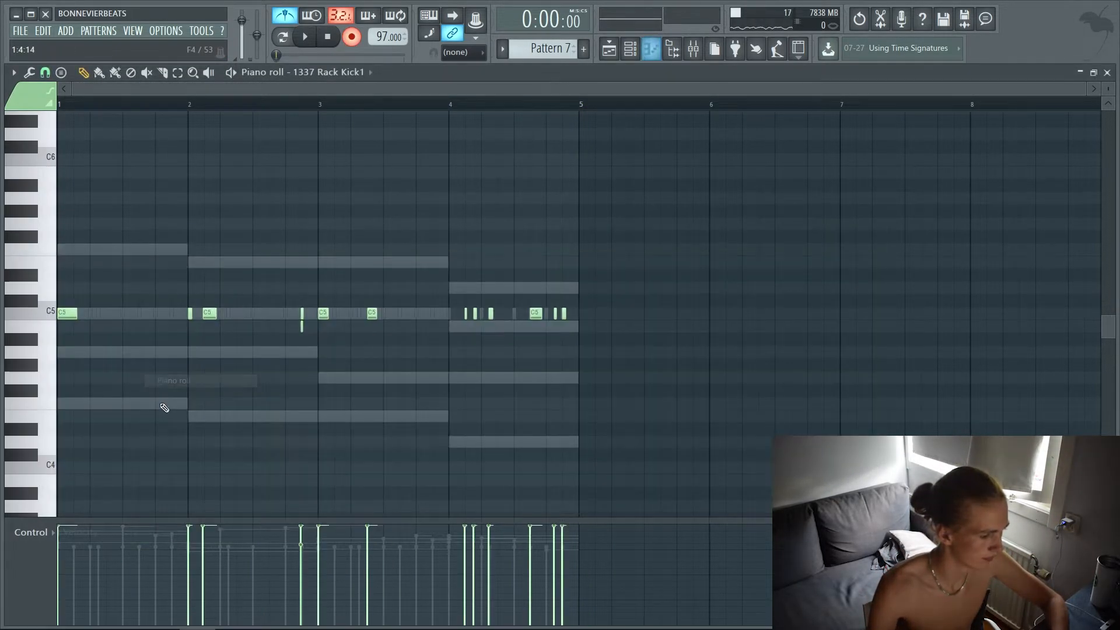
# - Quantize all the 1337 Rack Kick1 notes and move the stray lower note near the end of bar 2 onto C5
pyautogui.hotkey('ctrl', 'a')
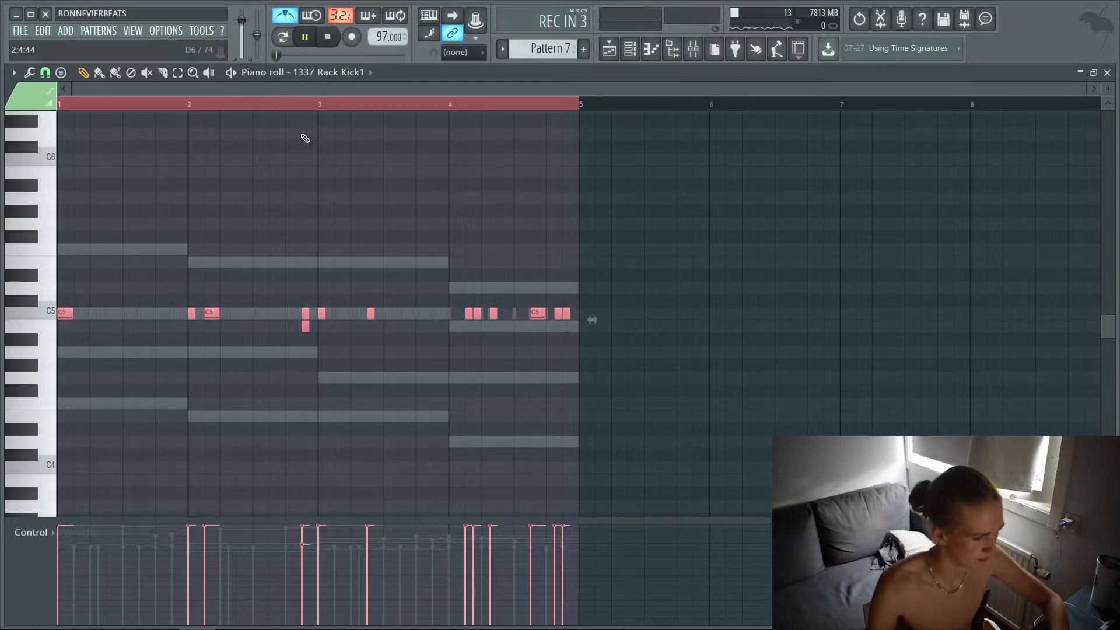
pyautogui.moveTo(303, 325); pyautogui.dragTo(305, 314)
pyautogui.press('space')
pyautogui.hotkey('ctrl', 'd')
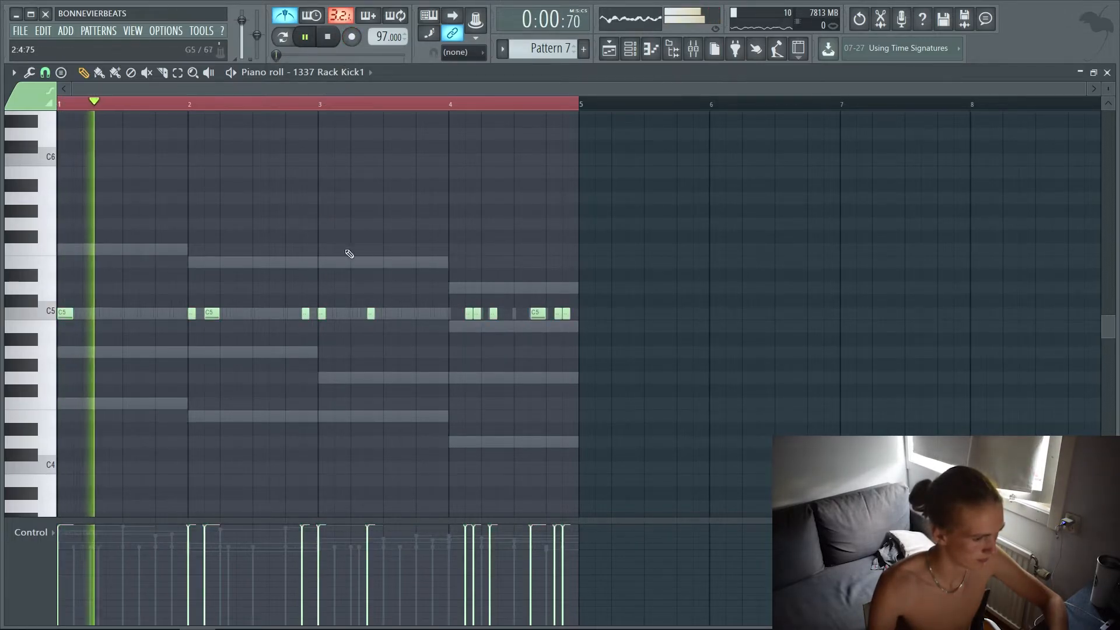
pyautogui.scroll(2, 191, 301)
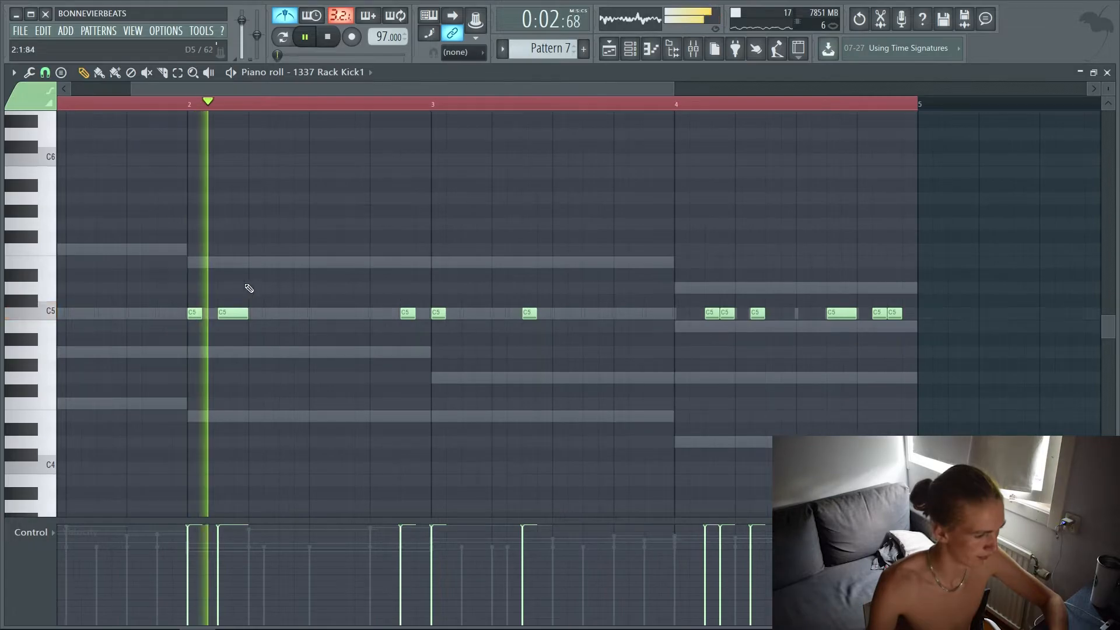
pyautogui.hotkey('ctrl', 'a')
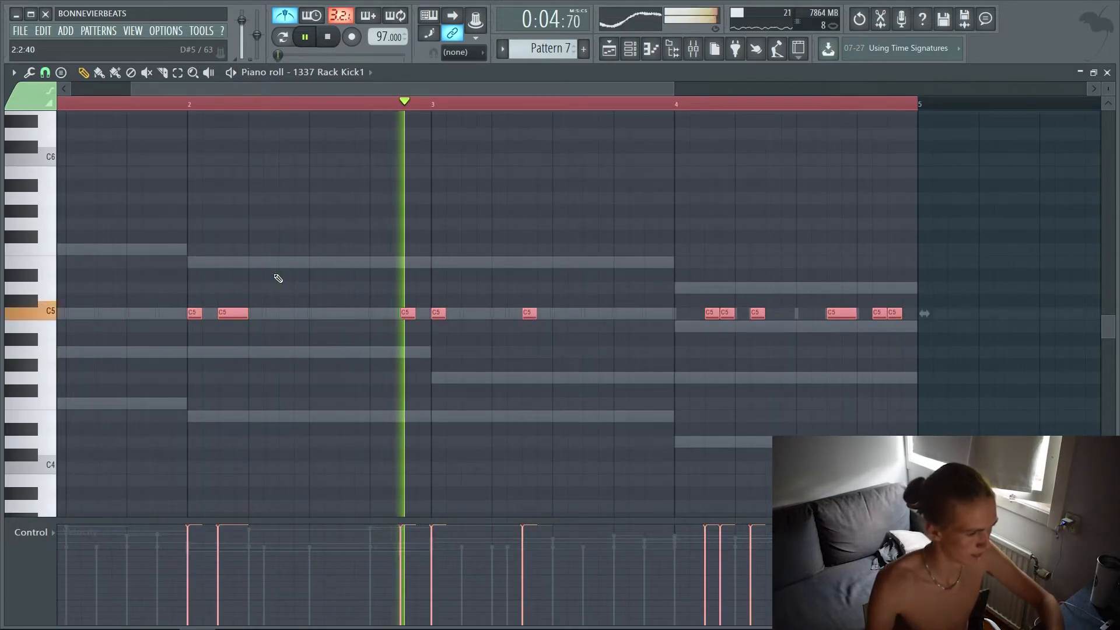
pyautogui.hotkey('ctrl', 'd')
# - Duplicate the four-bar kick pattern into bars 5 to 8
pyautogui.scroll(-2, 392, 270)
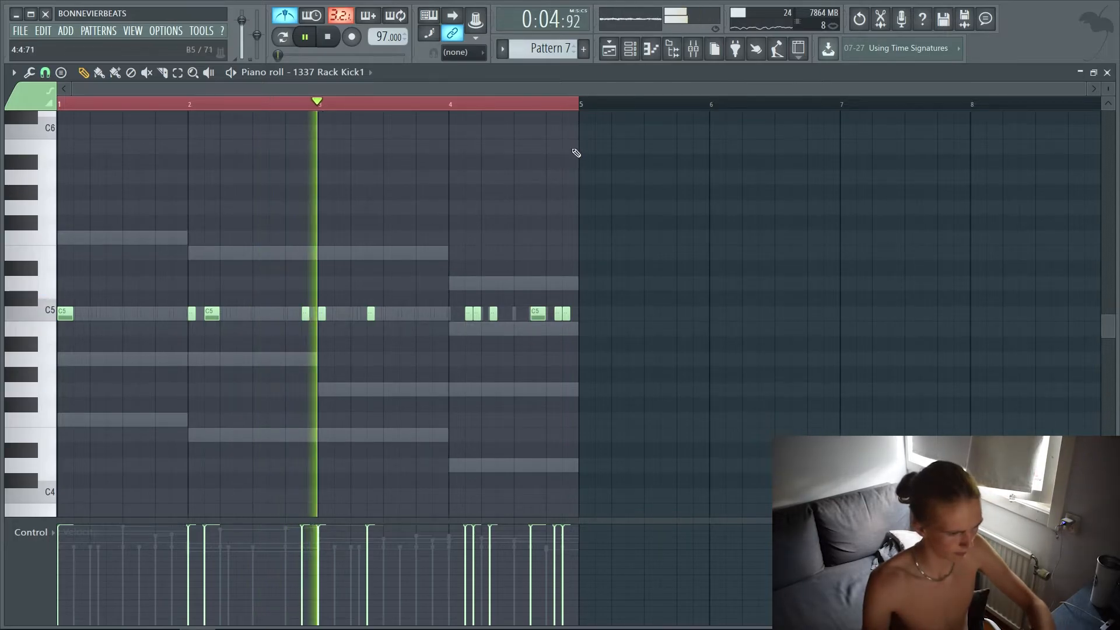
pyautogui.hotkey('ctrl', 'b')
pyautogui.scroll(-1, 625, 174)
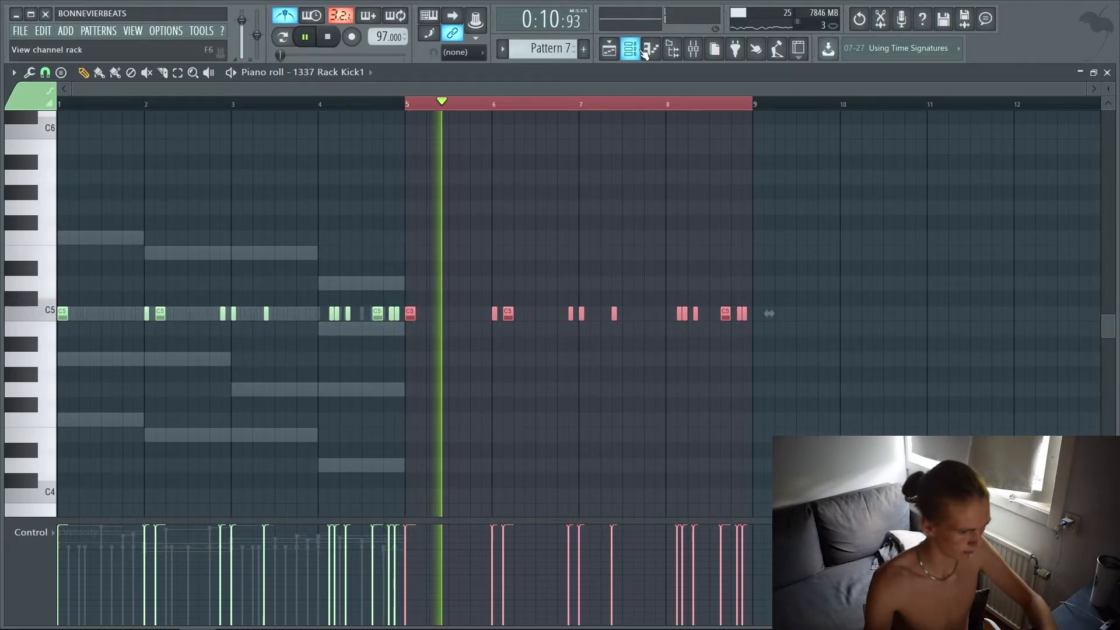
pyautogui.press('space')
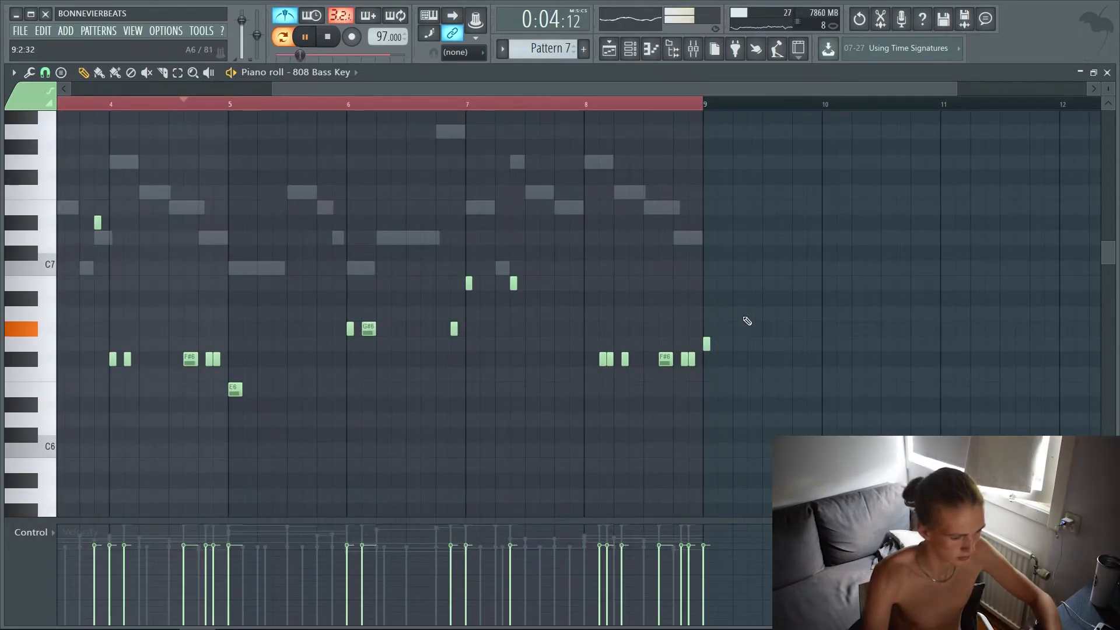
# - Extend the 808 Bass Key notes to legato lengths and transpose them down one octave
pyautogui.hotkey('ctrl', 'l')
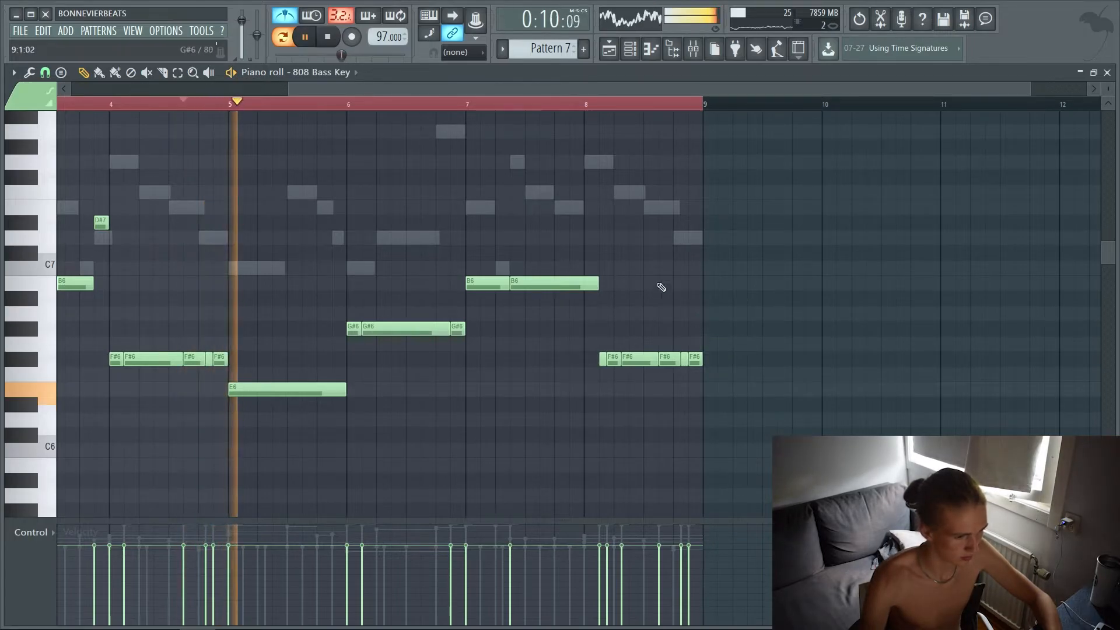
pyautogui.scroll(-2, 661, 287)
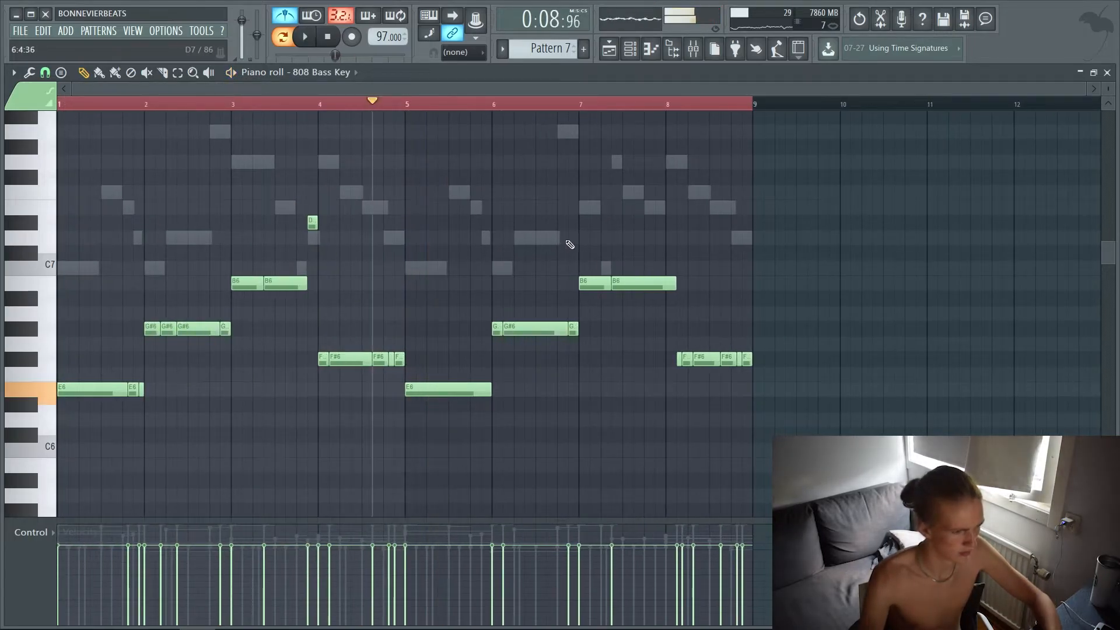
pyautogui.hotkey('ctrl', 'Down')
pyautogui.moveTo(112, 105); pyautogui.dragTo(58, 105)
pyautogui.scroll(-3, 257, 208)
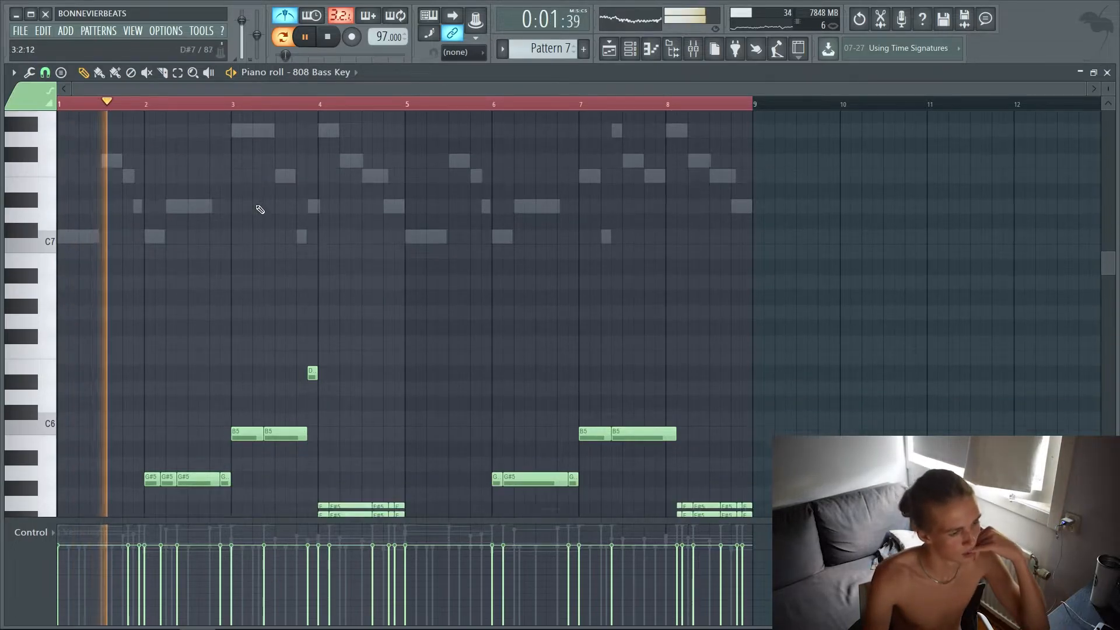
# - Solo the 808 Bass Key channel to listen to it alone, and examine its notes in the piano roll
pyautogui.click(630, 49)
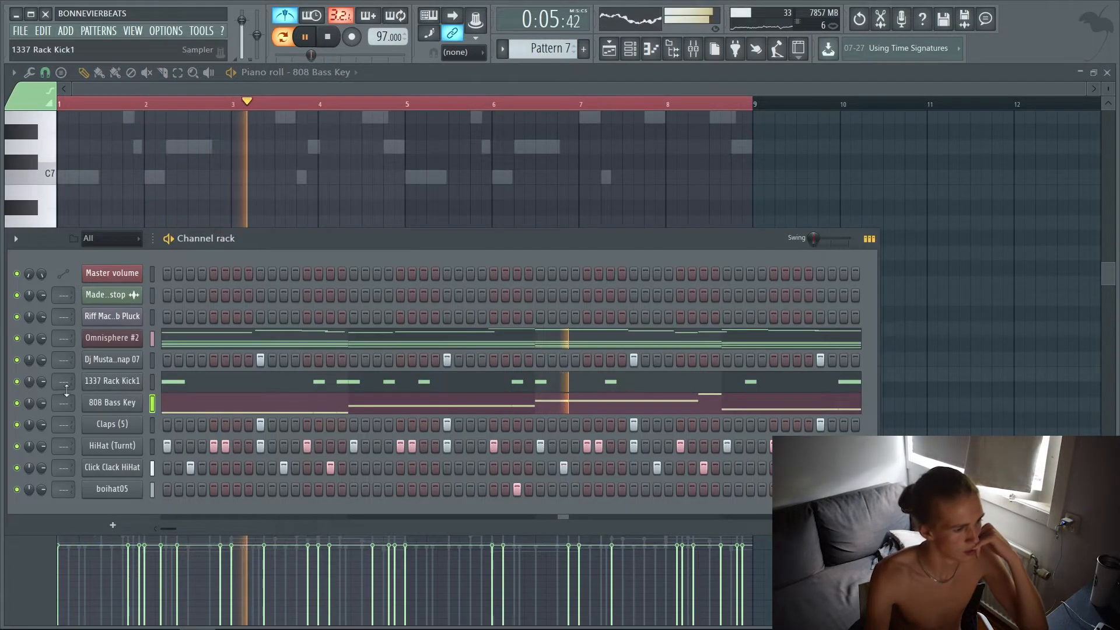
pyautogui.rightClick(18, 403)
pyautogui.click(27, 408)
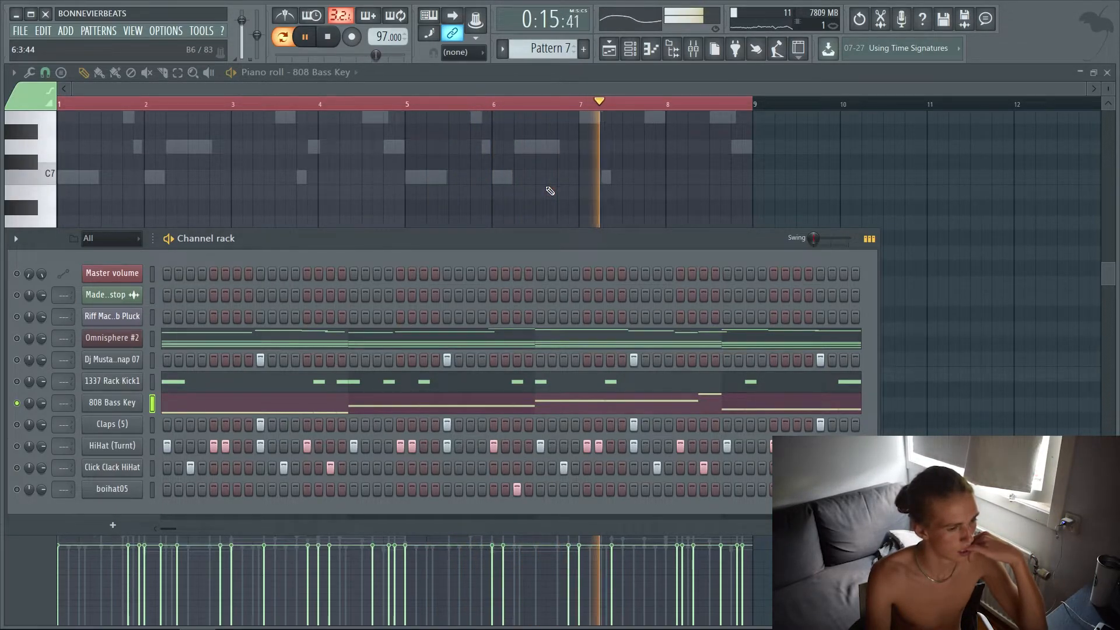
pyautogui.rightClick(134, 403)
pyautogui.click(132, 403)
pyautogui.rightClick(126, 404)
pyautogui.click(157, 404)
pyautogui.rightClick(156, 404)
pyautogui.click(160, 401)
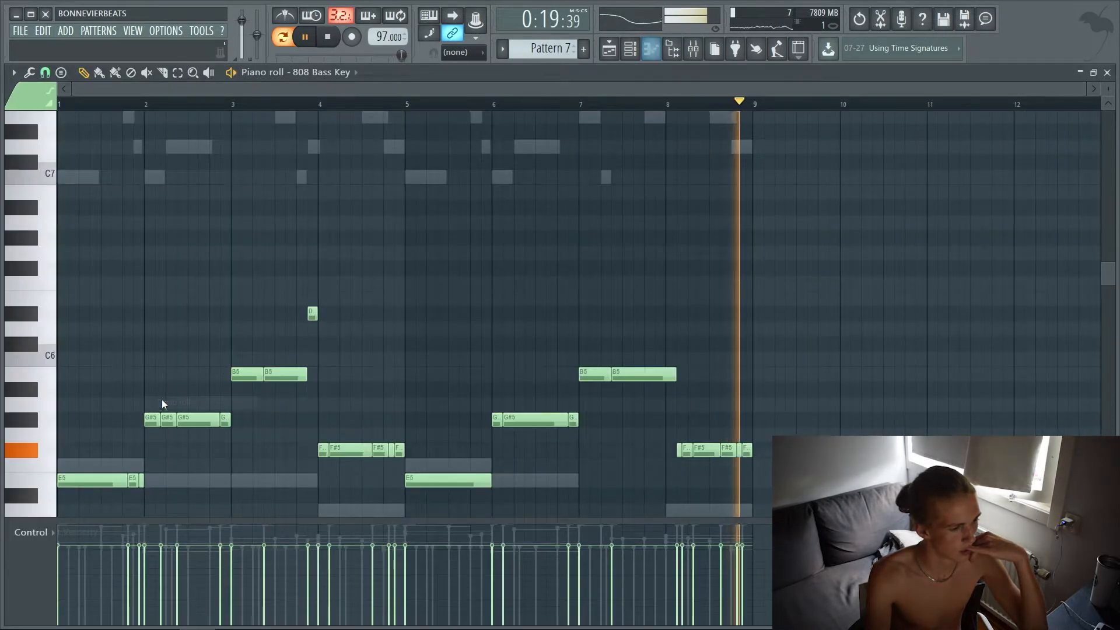
pyautogui.scroll(-1, 368, 276)
pyautogui.press('space')
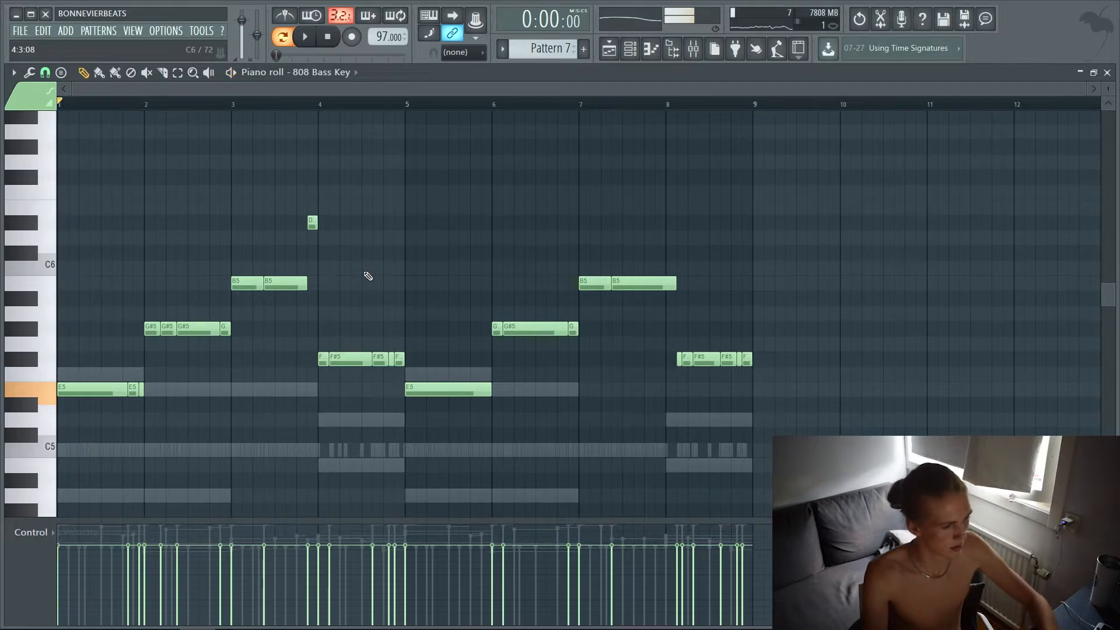
# - Place the Piano clip at bar 1 on Track 4 and stack the Snap through OH patterns at bar 9 on Tracks 6 to 13
pyautogui.moveTo(257, 237); pyautogui.dragTo(210, 236)
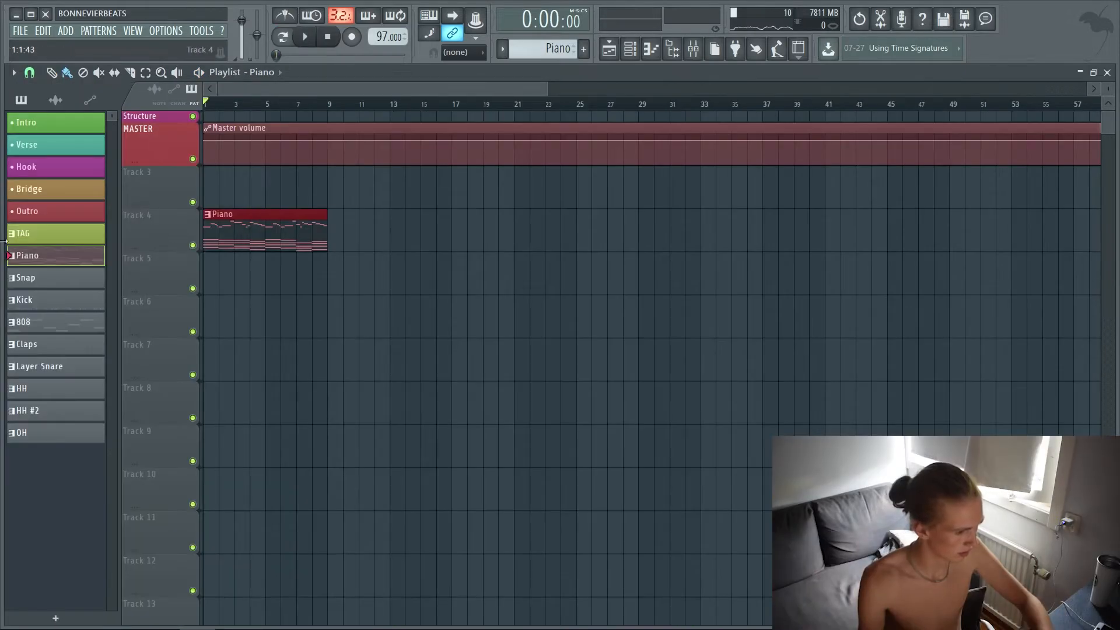
pyautogui.press('space')
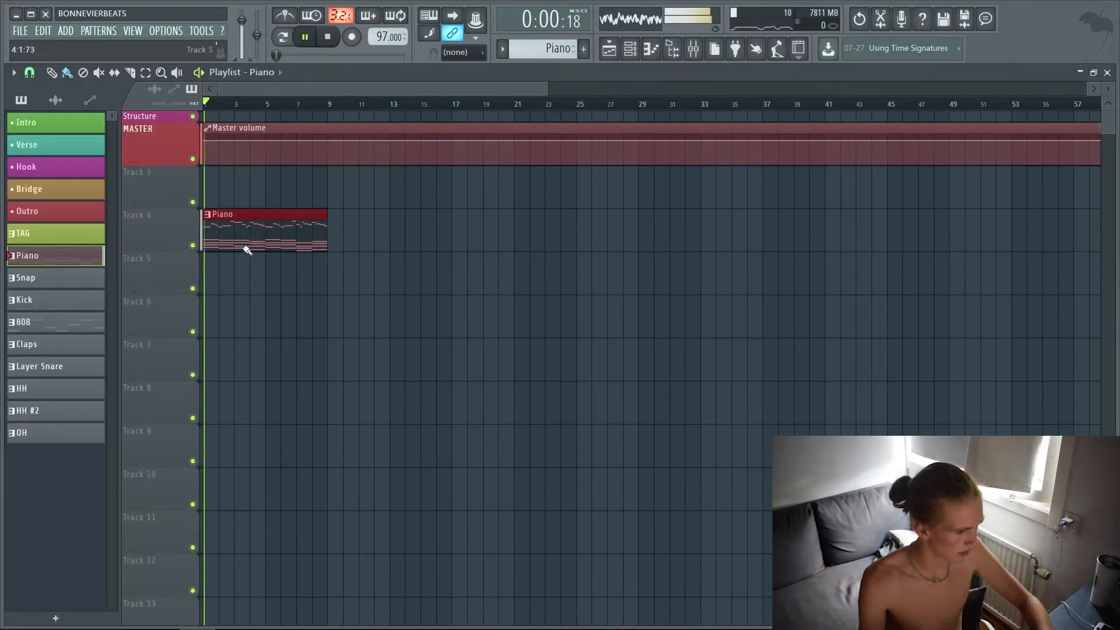
pyautogui.click(42, 285)
pyautogui.keyDown('shift'); pyautogui.click(44, 431); pyautogui.keyUp('shift')
pyautogui.moveTo(22, 286); pyautogui.dragTo(322, 297)
pyautogui.rightClick(345, 260)
pyautogui.scroll(-4, 353, 277)
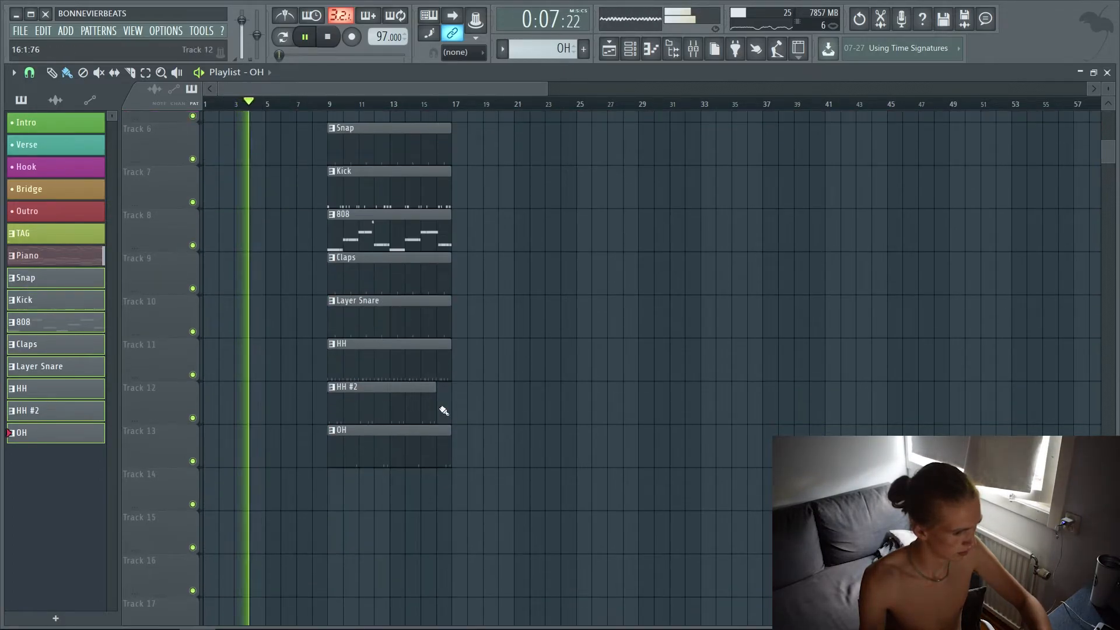
# - Lengthen the HH #2 clip to end at bar 17 and shift the HH, HH #2 and OH clips over to start at bar 17
pyautogui.moveTo(436, 408); pyautogui.dragTo(447, 409)
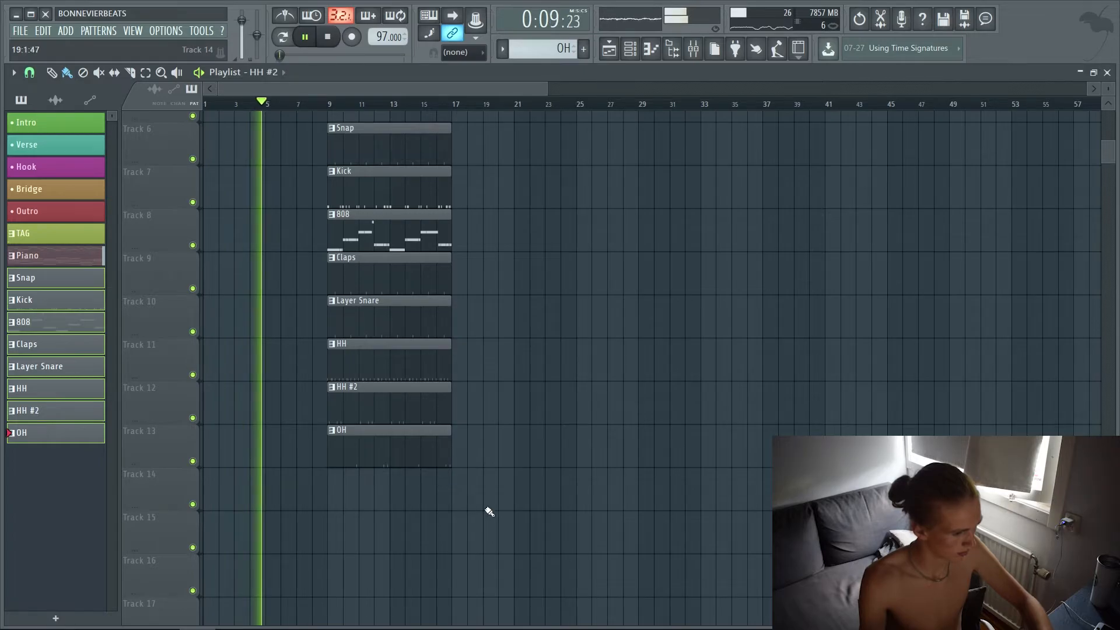
pyautogui.scroll(1, 463, 555)
pyautogui.moveTo(459, 552); pyautogui.dragTo(370, 409)
pyautogui.moveTo(372, 412); pyautogui.dragTo(491, 423)
pyautogui.keyDown('ctrl'); pyautogui.click(460, 312); pyautogui.keyUp('ctrl')
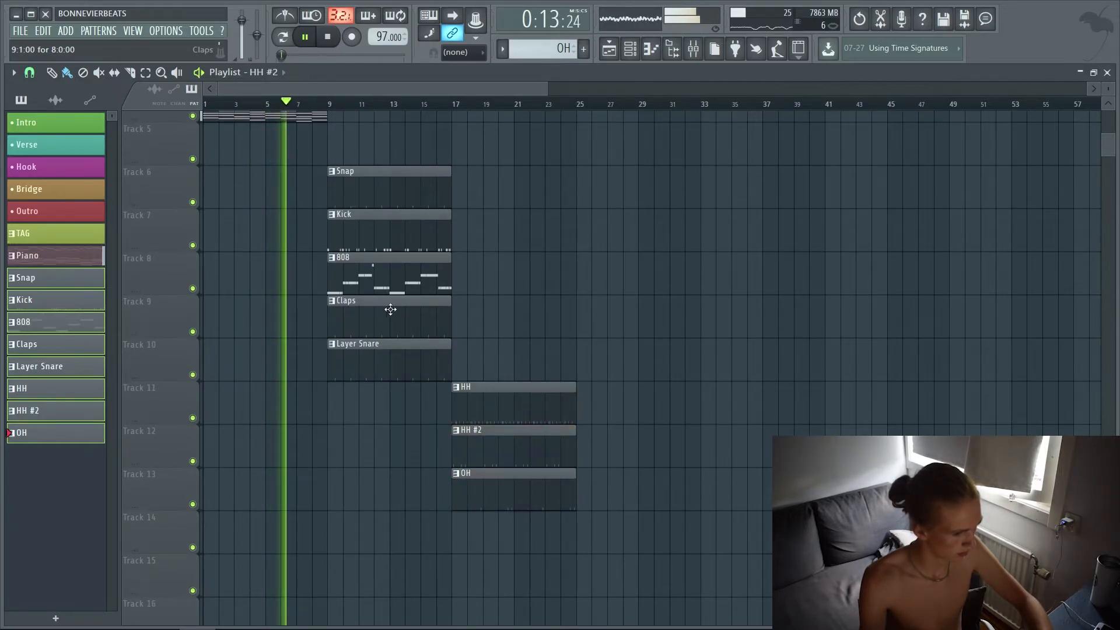
# - Move the Snap clip below Layer Snare on Track 11 and return HH, HH #2 and OH to bar 9 on Tracks 12 to 14
pyautogui.scroll(1, 385, 251)
pyautogui.moveTo(380, 239); pyautogui.dragTo(379, 475)
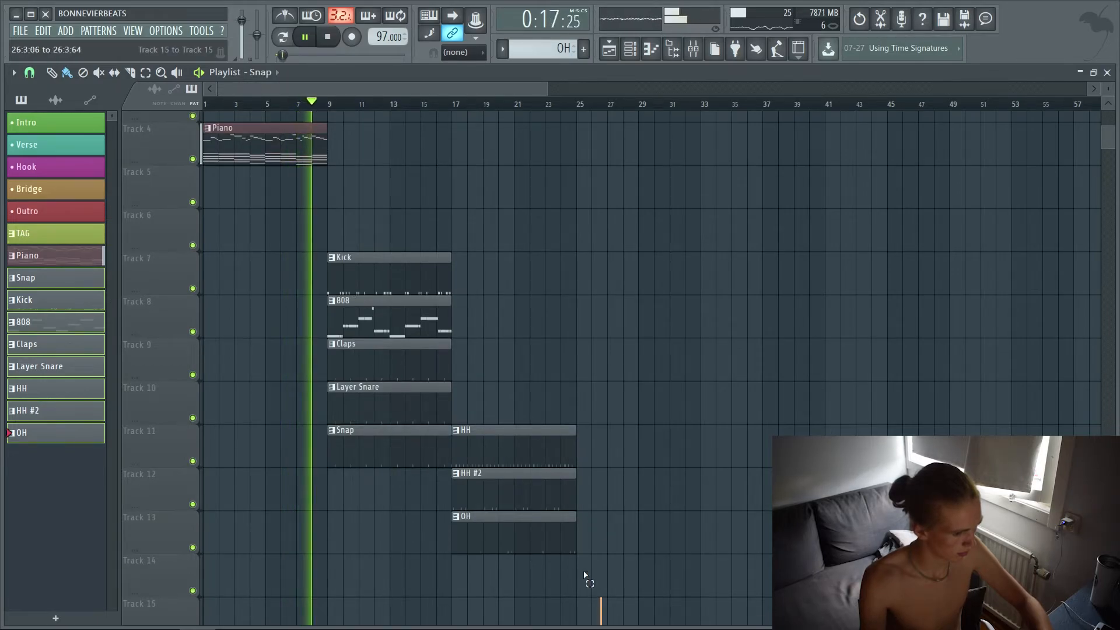
pyautogui.moveTo(597, 601); pyautogui.dragTo(452, 426)
pyautogui.moveTo(496, 467); pyautogui.dragTo(370, 510)
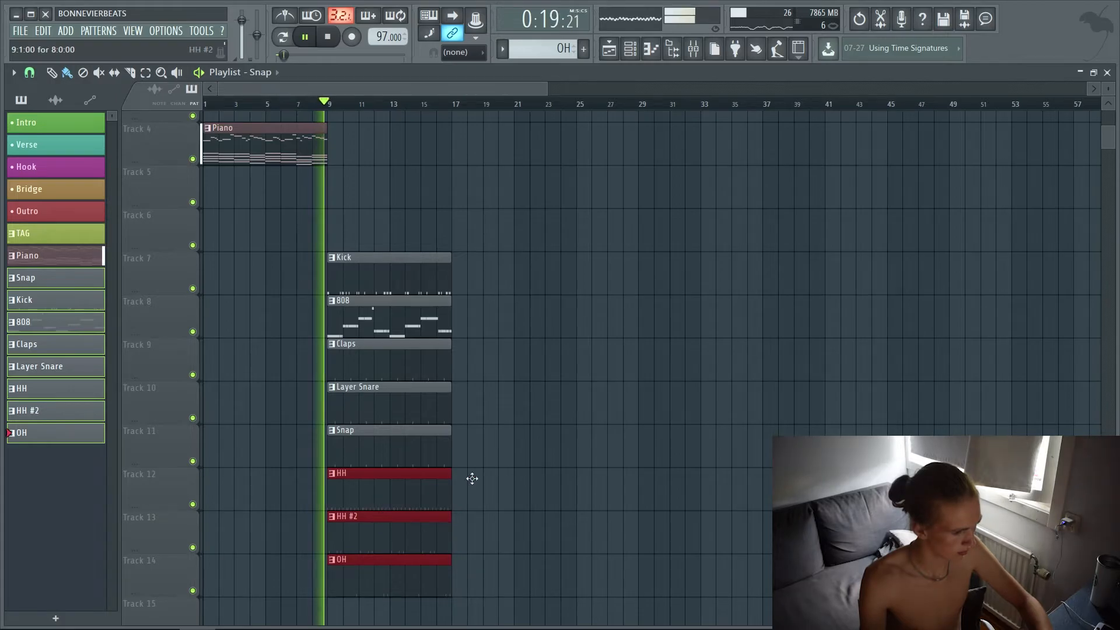
pyautogui.click(539, 463)
pyautogui.scroll(-2, 283, 380)
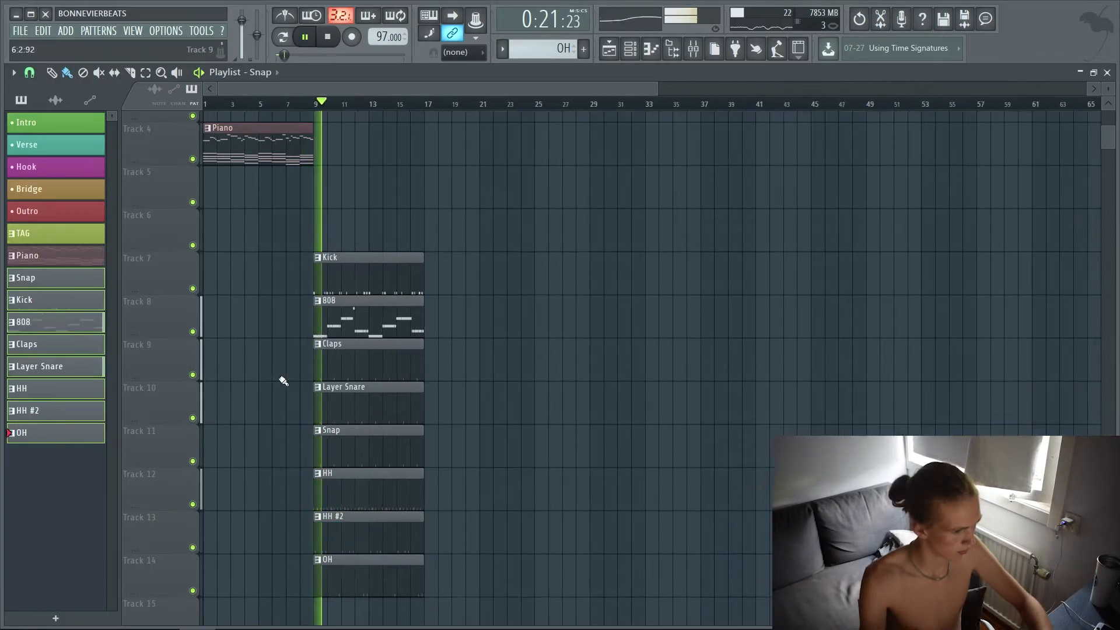
# - Add a second Piano clip at bar 9 on Track 4 and play the arrangement from the start
pyautogui.scroll(2, 278, 345)
pyautogui.click(246, 237)
pyautogui.click(305, 237)
pyautogui.moveTo(345, 236); pyautogui.dragTo(333, 236)
pyautogui.press('space')
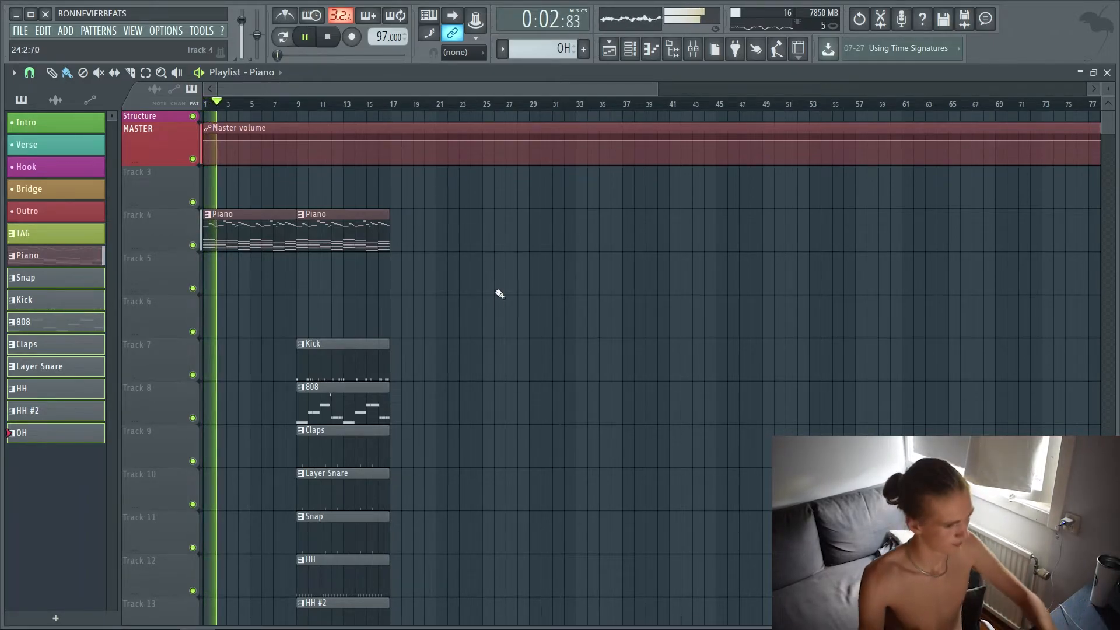
pyautogui.keyDown('alt'); pyautogui.scroll(-2, 405, 290); pyautogui.keyUp('alt')
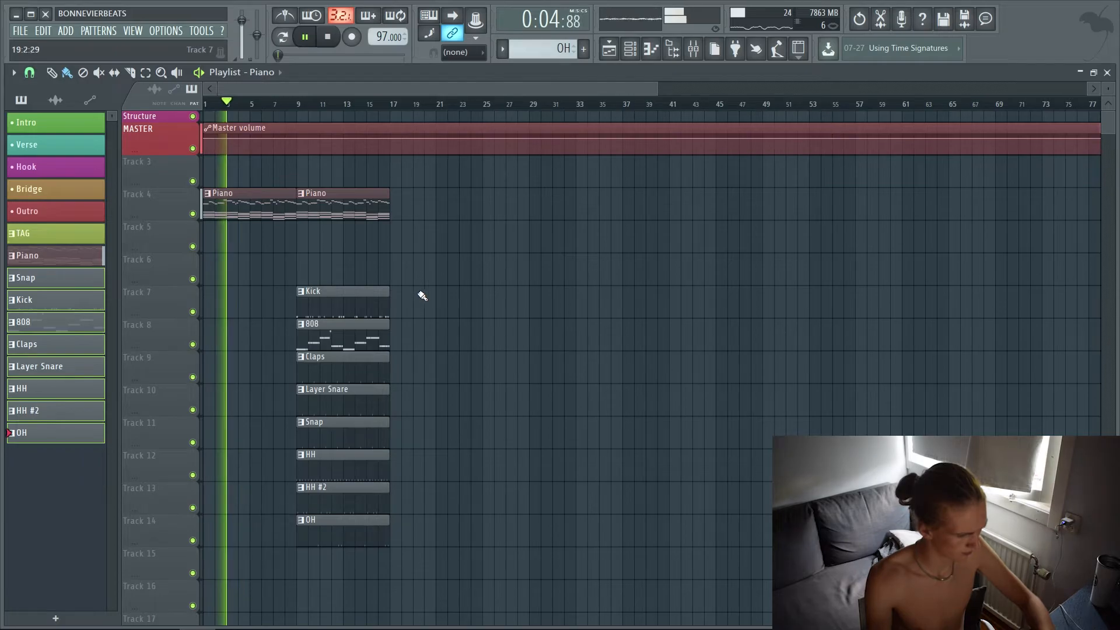
pyautogui.press('space')
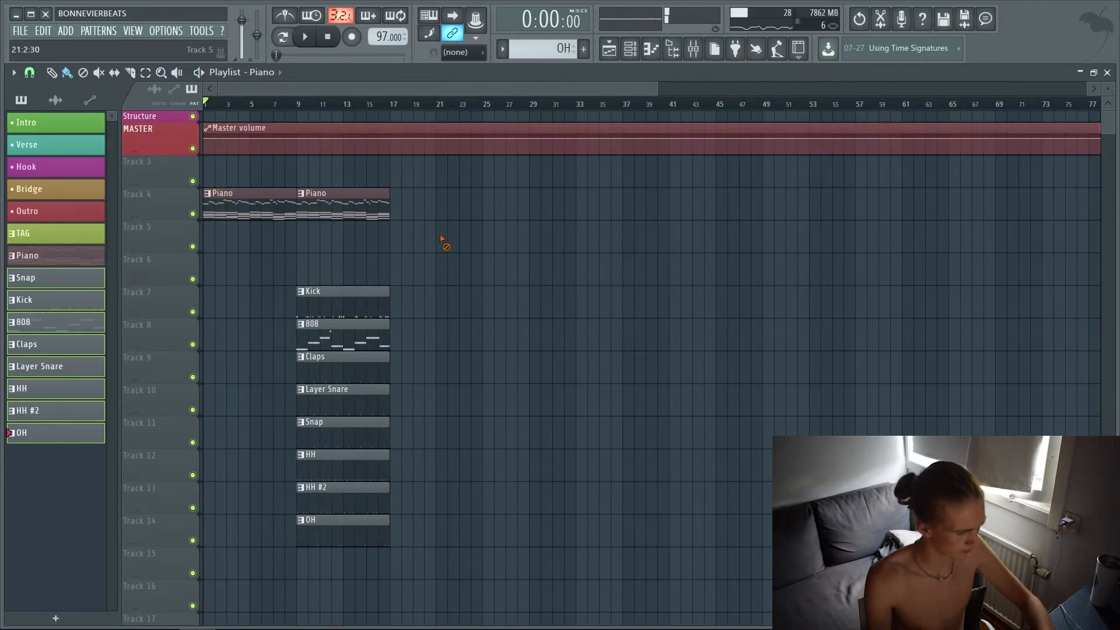